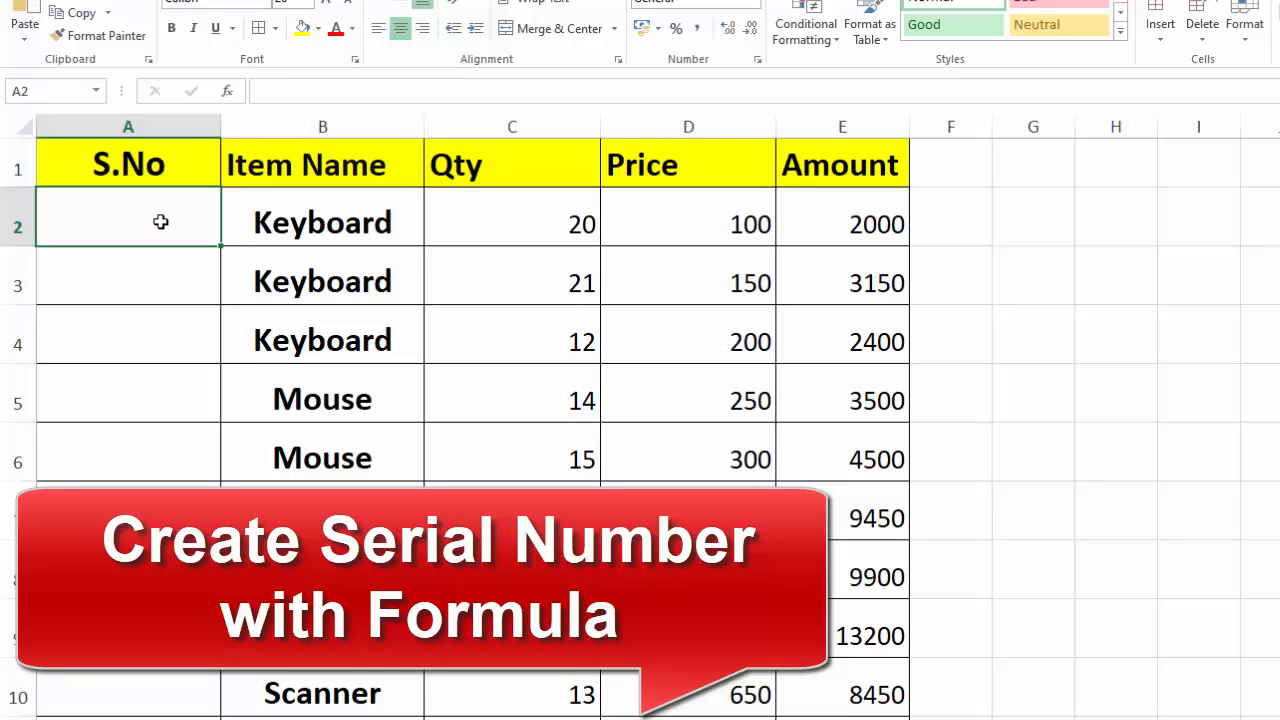
# Enter serial numbers 1 in A2 and 2 in A3, and select both cells
pyautogui.write('1')
pyautogui.press('Return')
pyautogui.write('2')
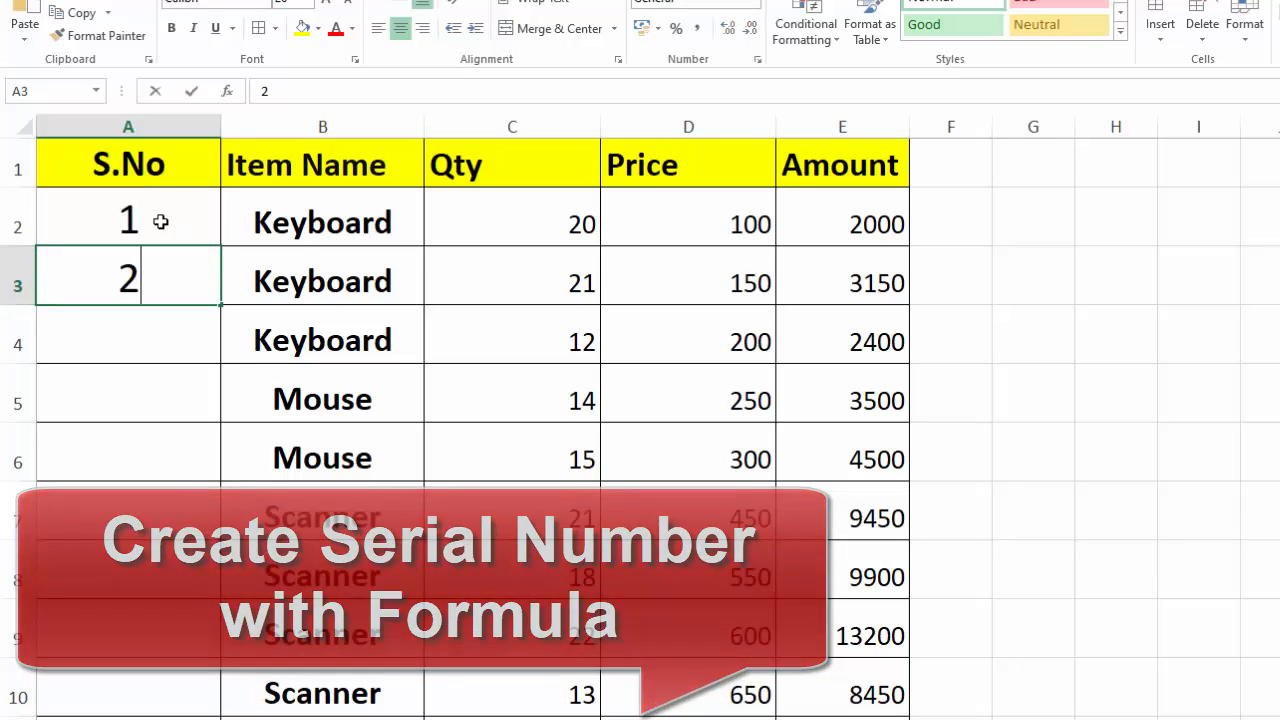
pyautogui.press('Return')
pyautogui.click(160, 221)
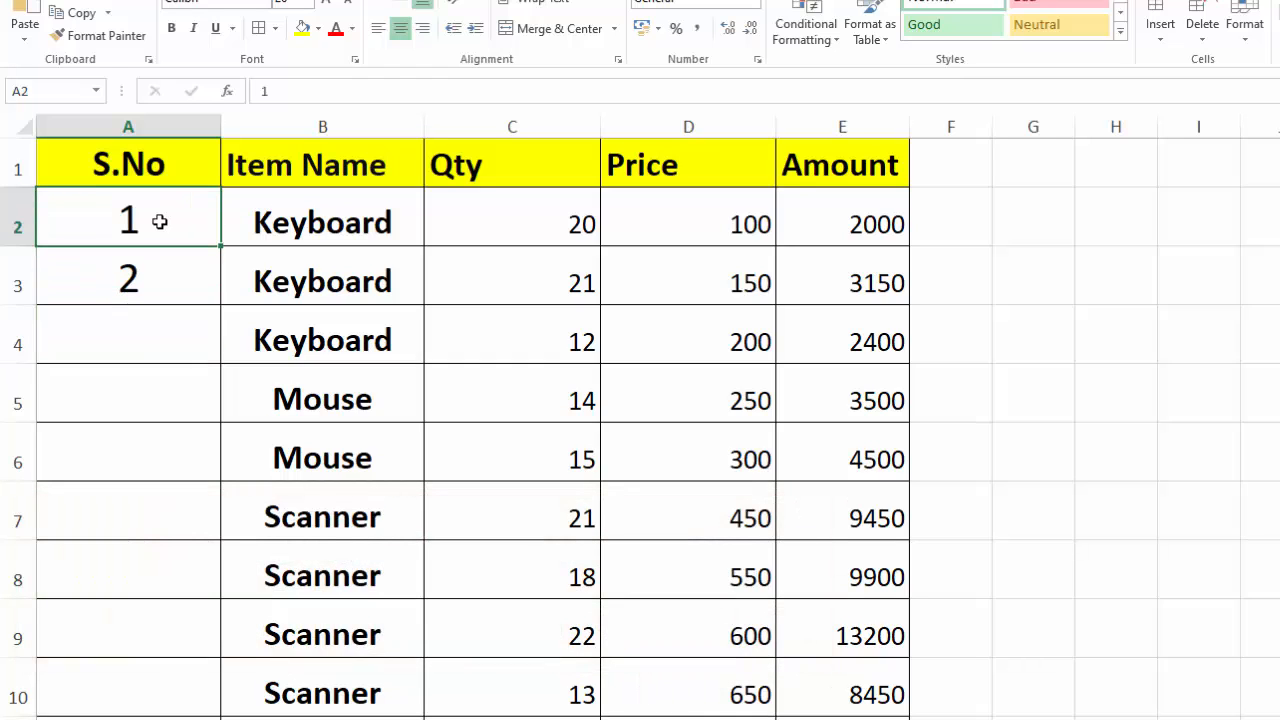
pyautogui.moveTo(157, 221); pyautogui.dragTo(160, 256)
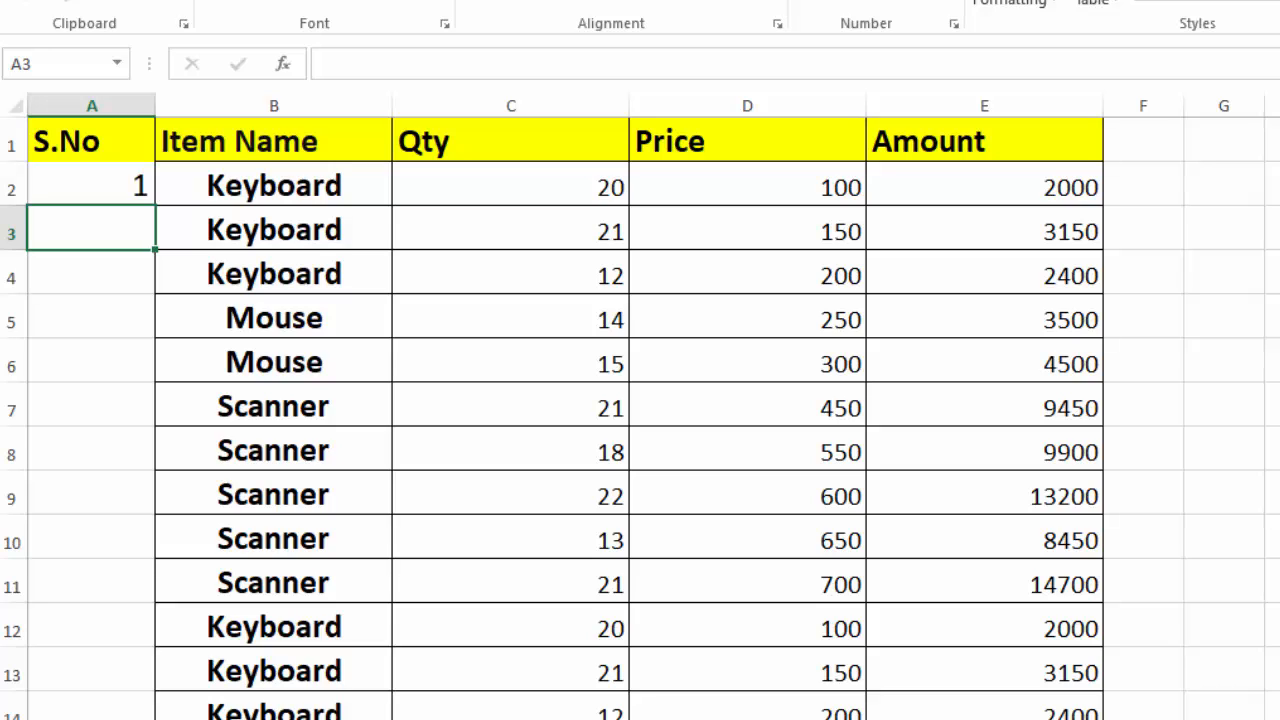
# Enter the formula =A2+1 in cell A3 to number the second item
pyautogui.press('F2')
pyautogui.write('=')
pyautogui.press('Up')
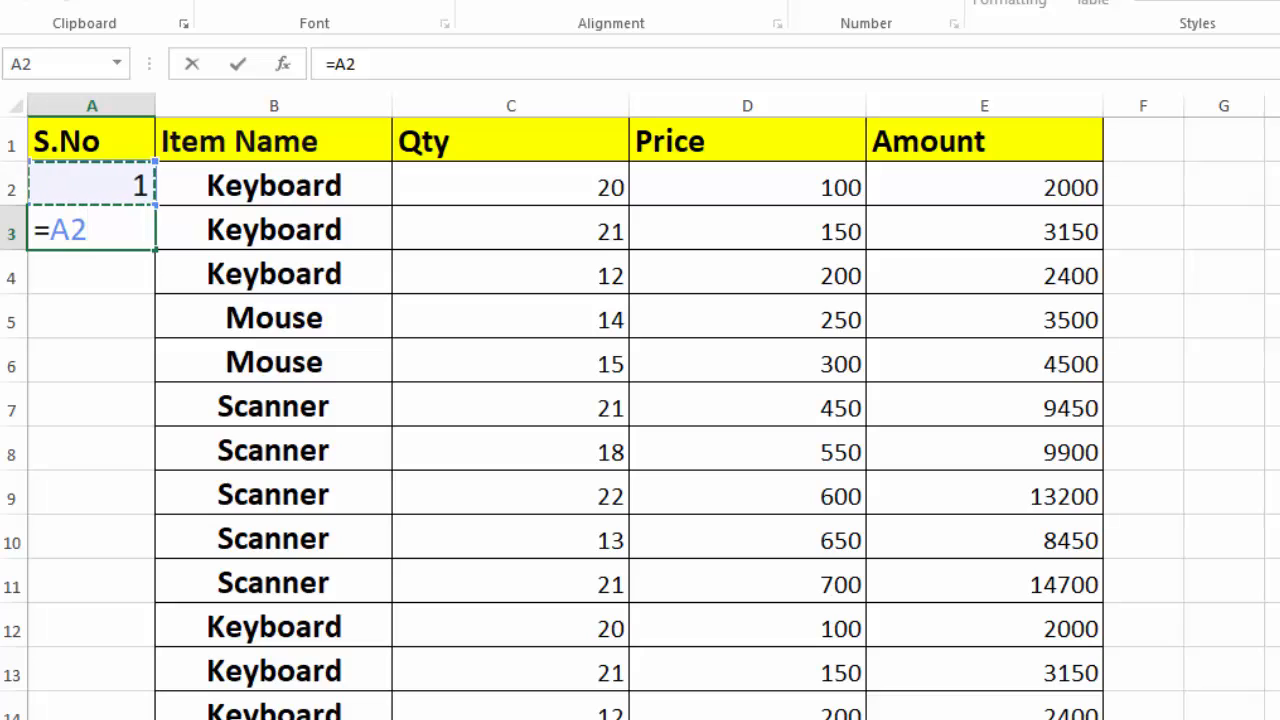
pyautogui.write('+1')
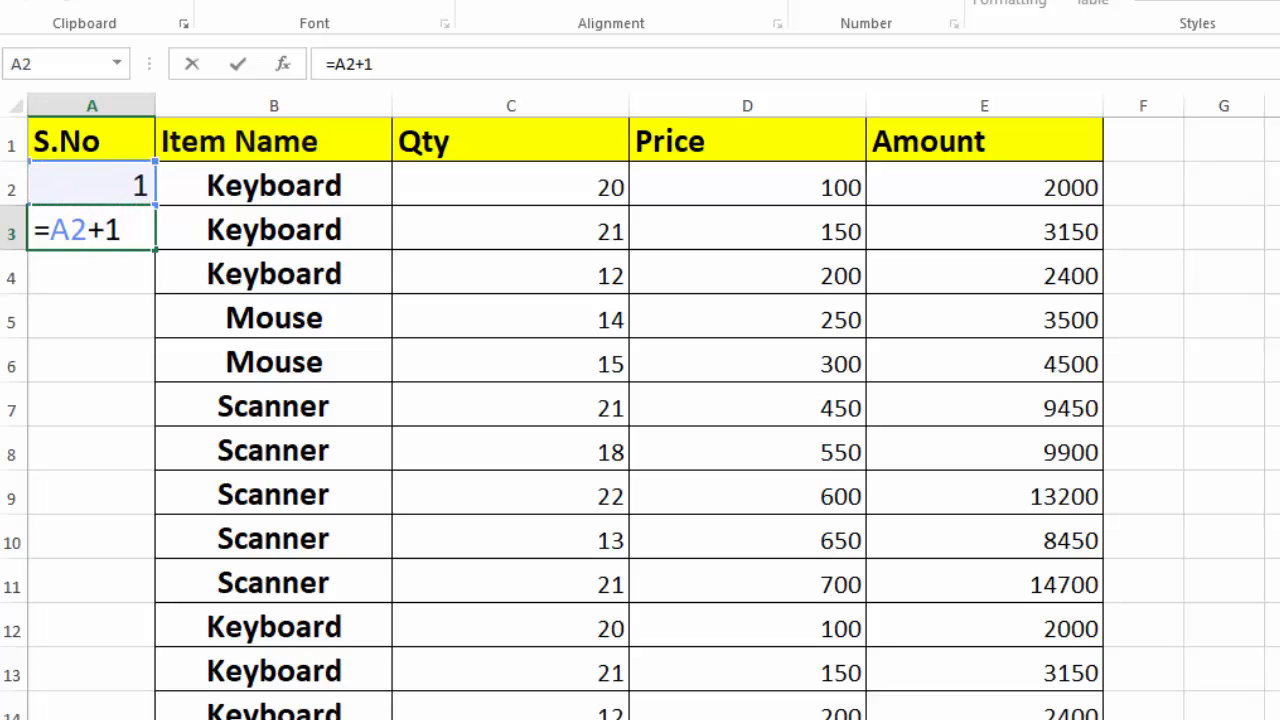
pyautogui.press('Return')
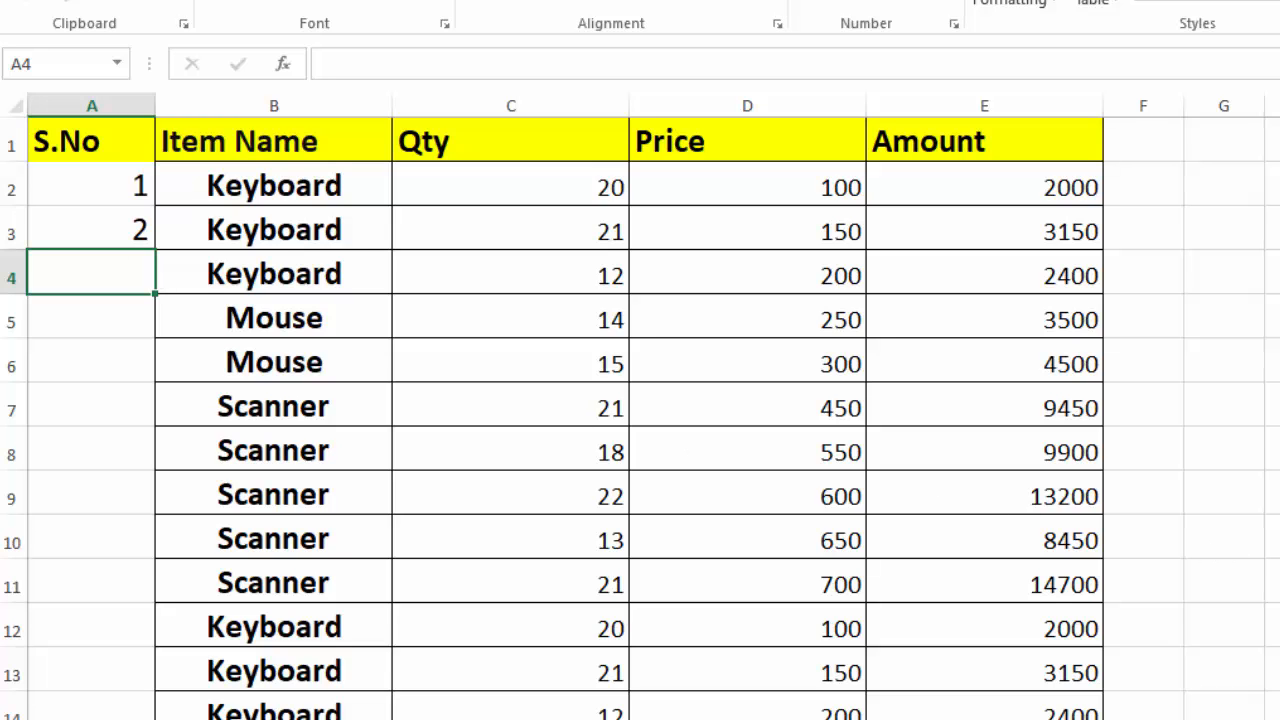
# Fill the =A2+1 formula from A3 down the S.No column for all the item rows
pyautogui.scroll(3, 640, 406)
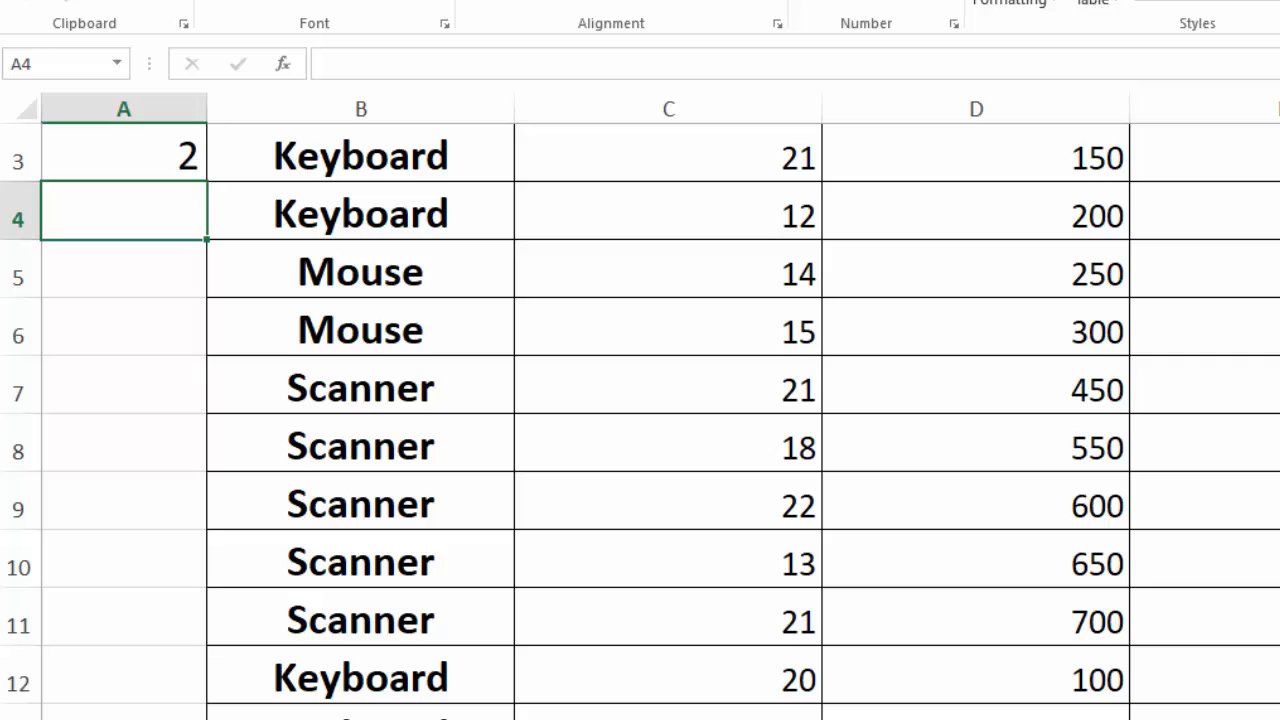
pyautogui.scroll(1, 949, 280)
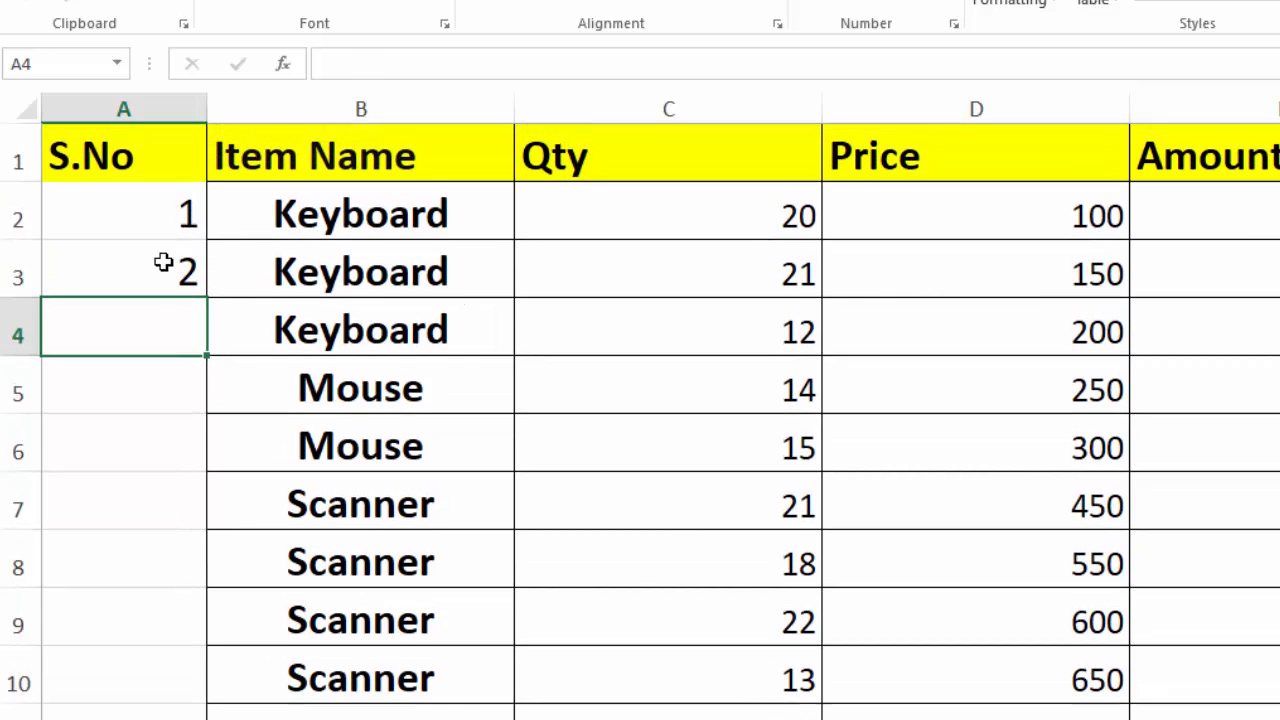
pyautogui.click(163, 263)
pyautogui.moveTo(206, 296); pyautogui.dragTo(149, 640)
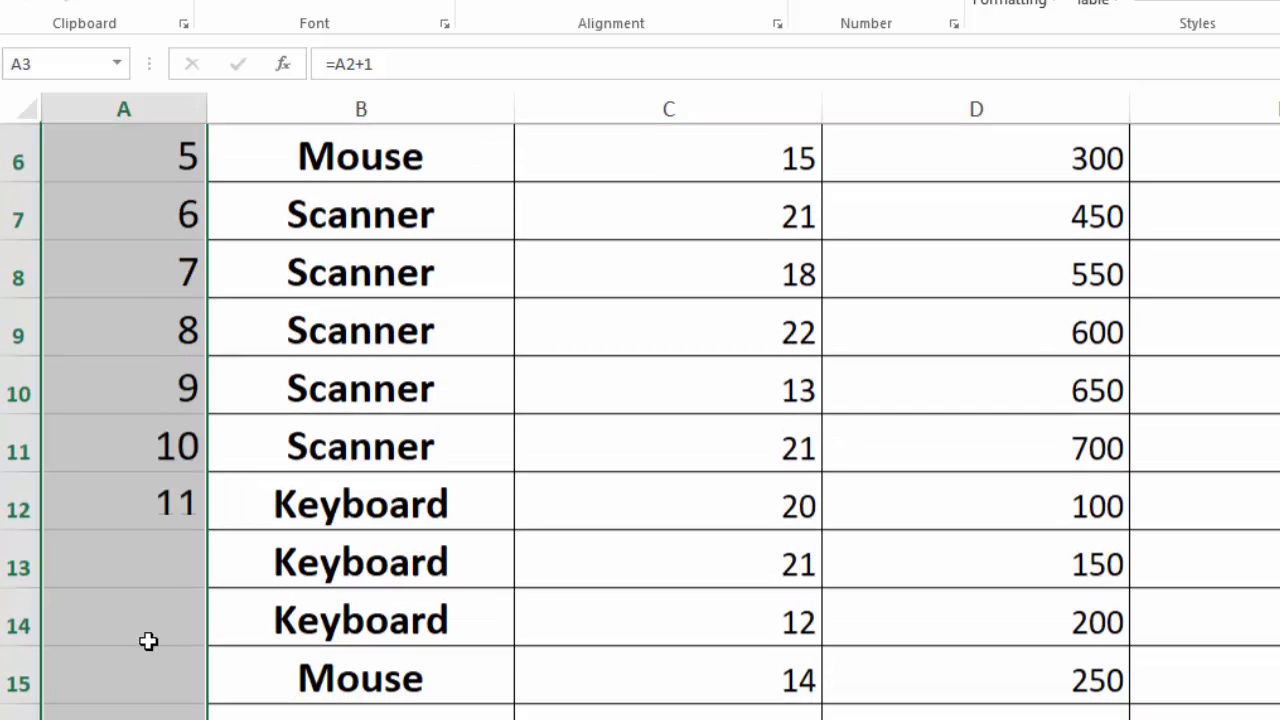
pyautogui.click(801, 483)
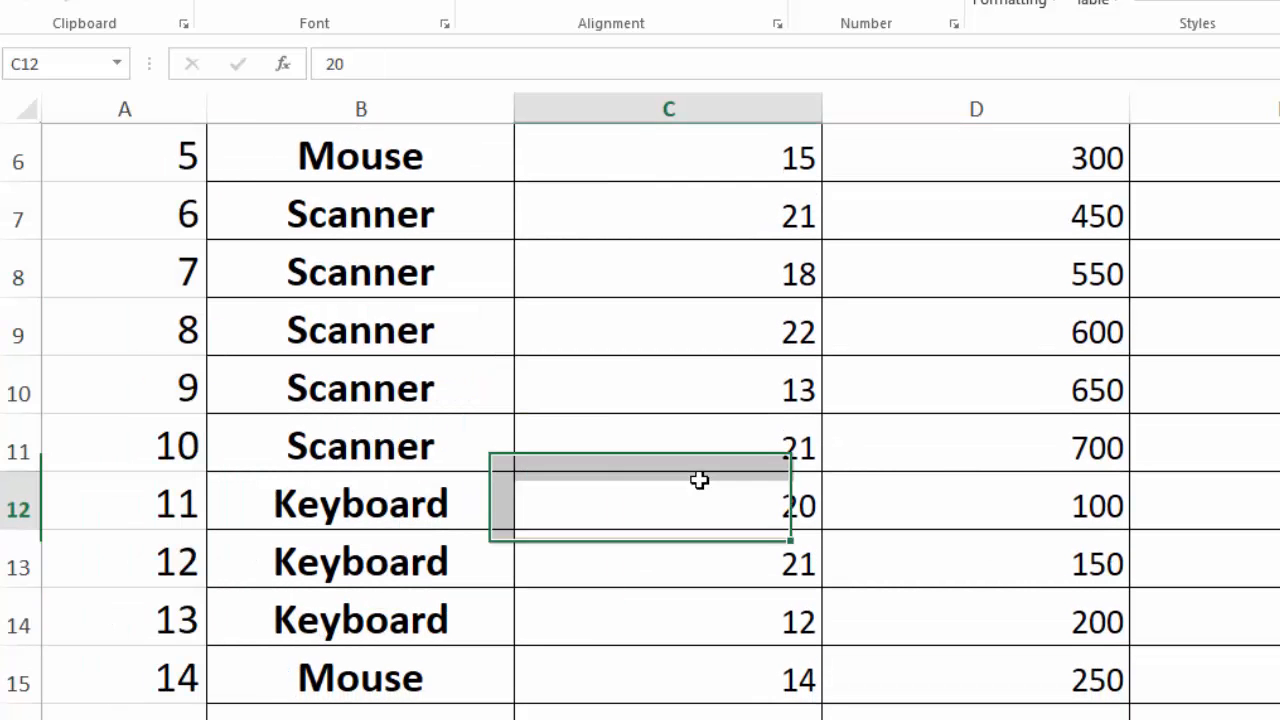
pyautogui.scroll(2, 360, 447)
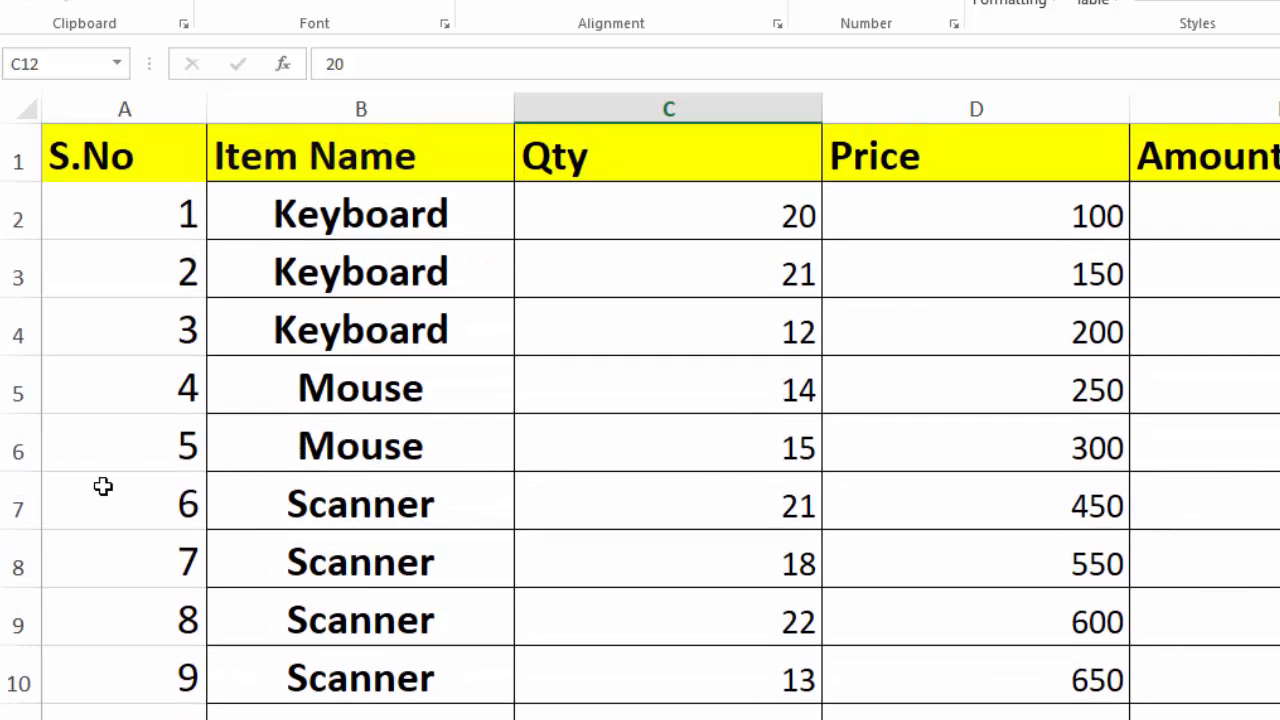
# Delete the whole of row 7, the first Scanner entry, and check the serial numbers below it
pyautogui.click(14, 503)
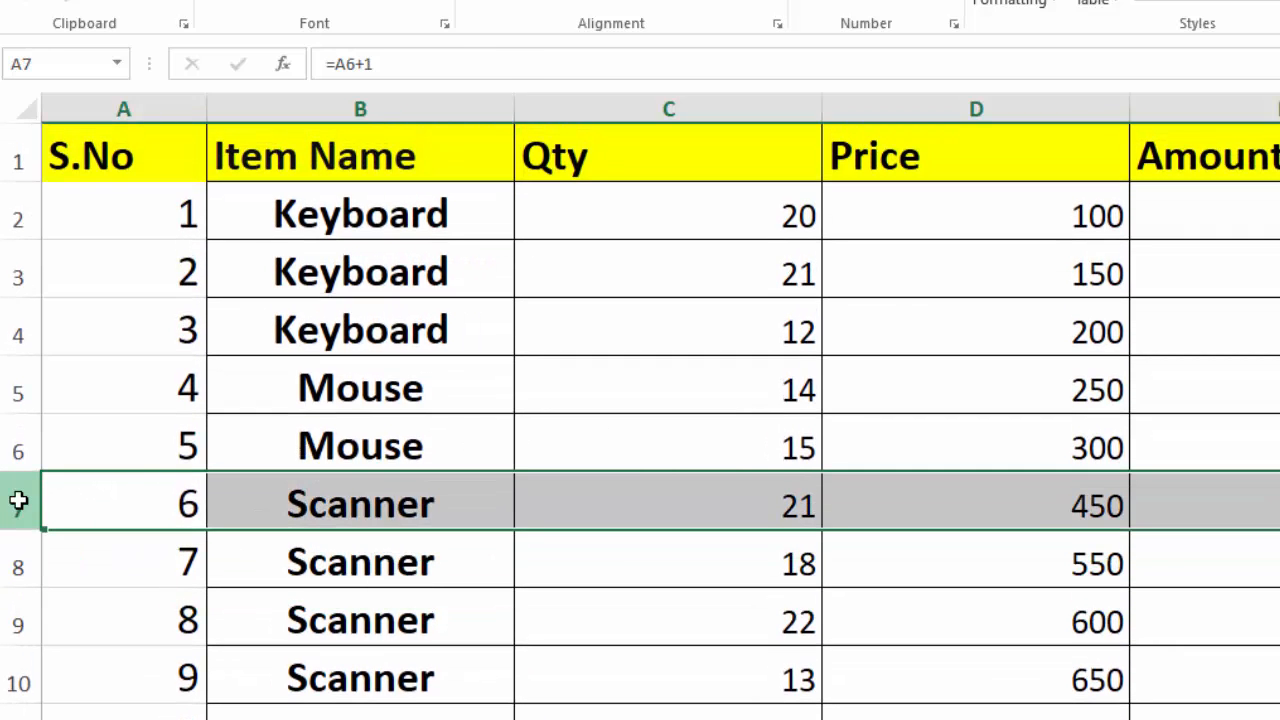
pyautogui.rightClick(14, 502)
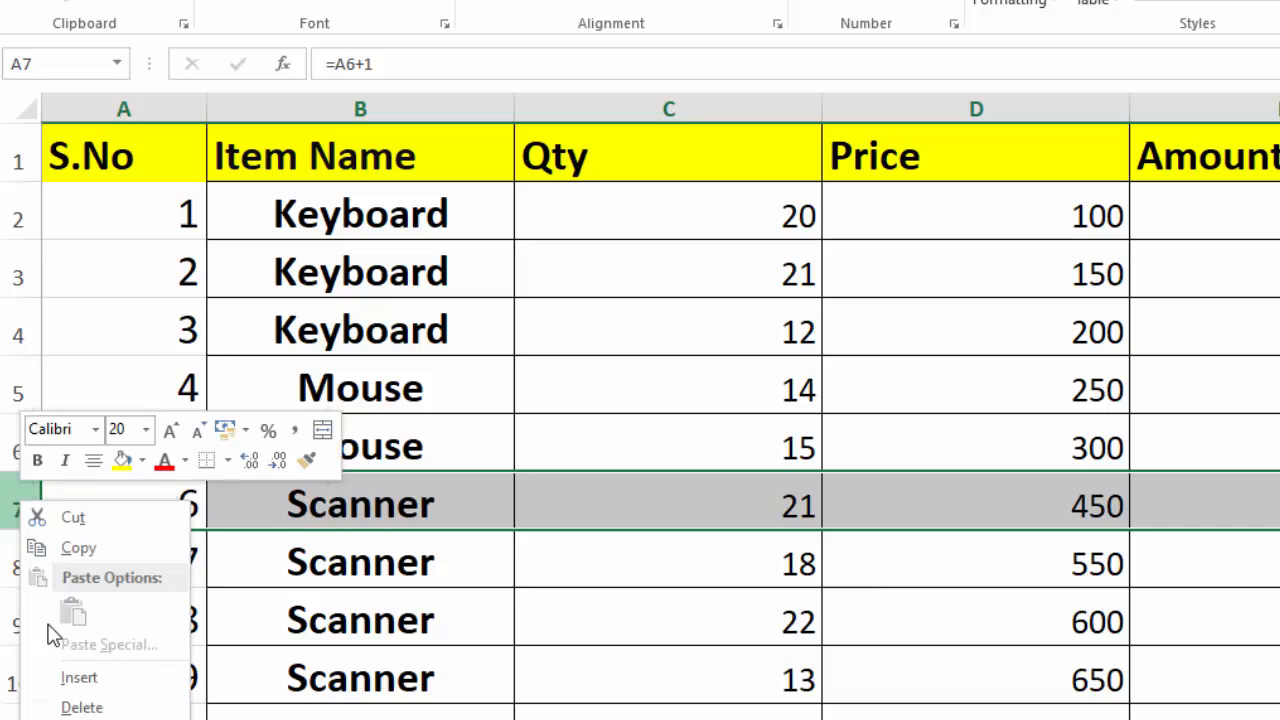
pyautogui.click(72, 705)
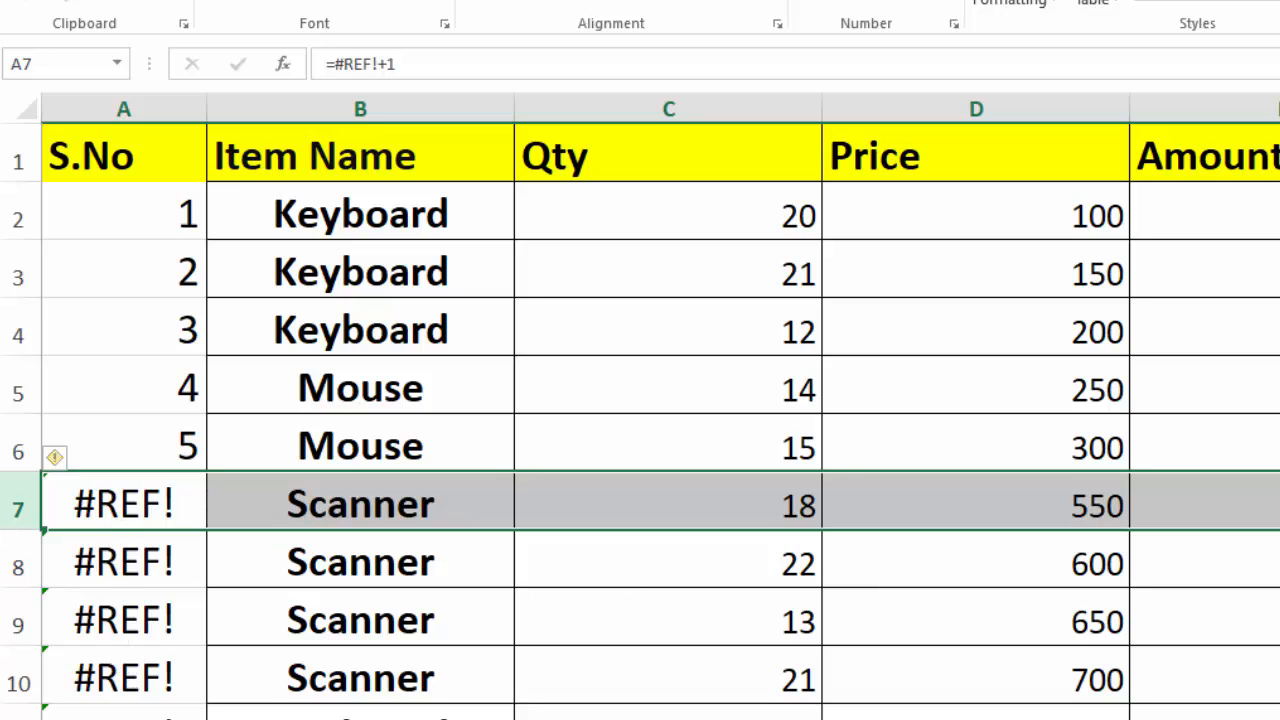
pyautogui.scroll(-2, 640, 420)
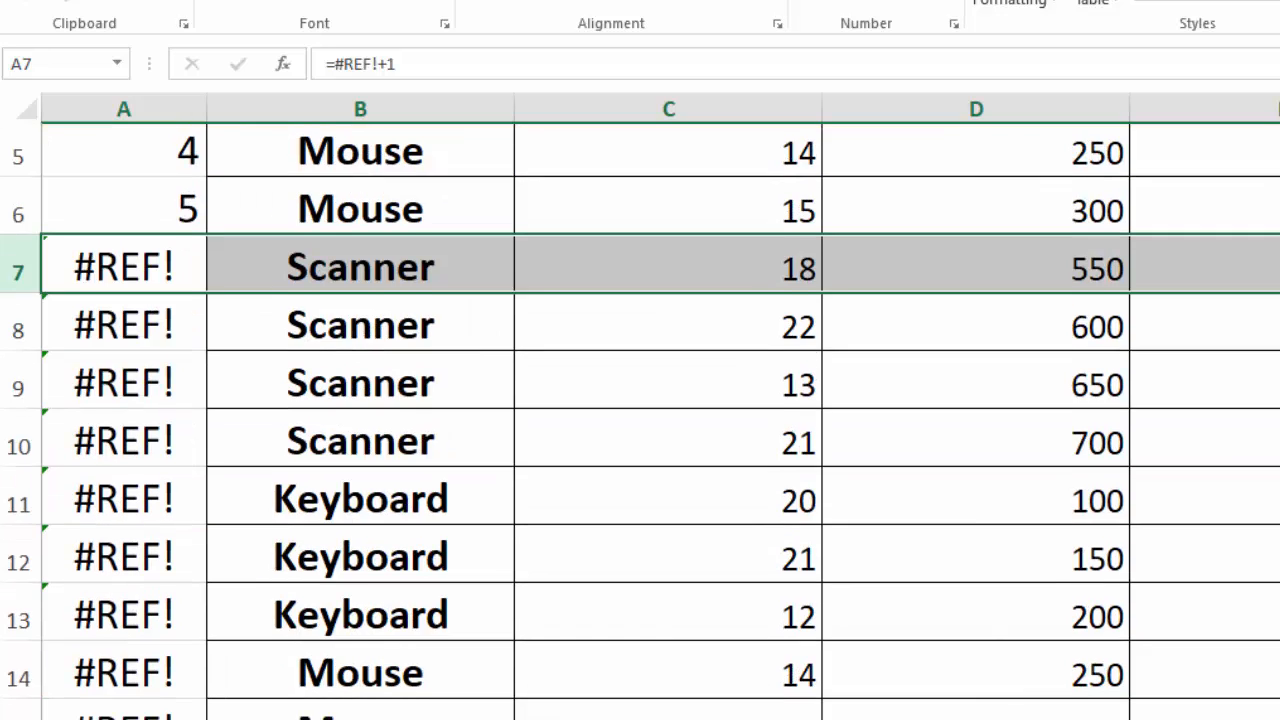
# Clear the serial numbers and broken formulas from A2 down the S.No column
pyautogui.scroll(2, 640, 420)
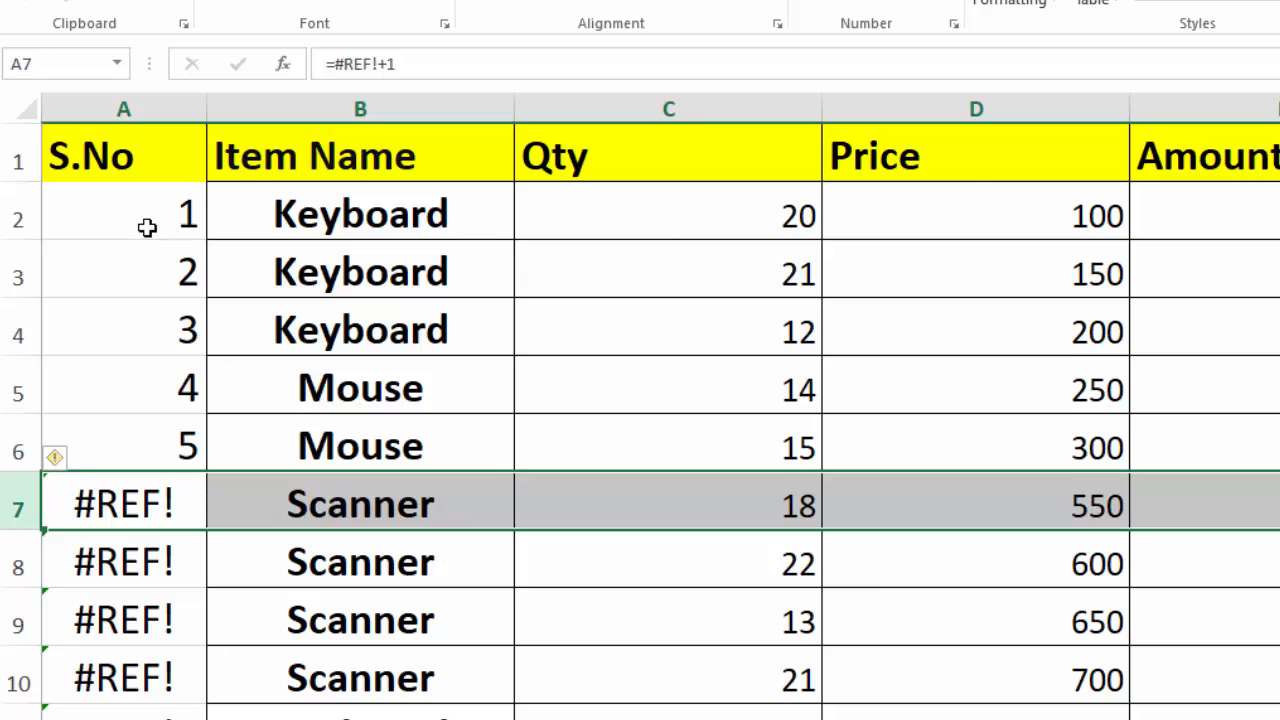
pyautogui.moveTo(135, 225); pyautogui.dragTo(125, 712)
pyautogui.press('Delete')
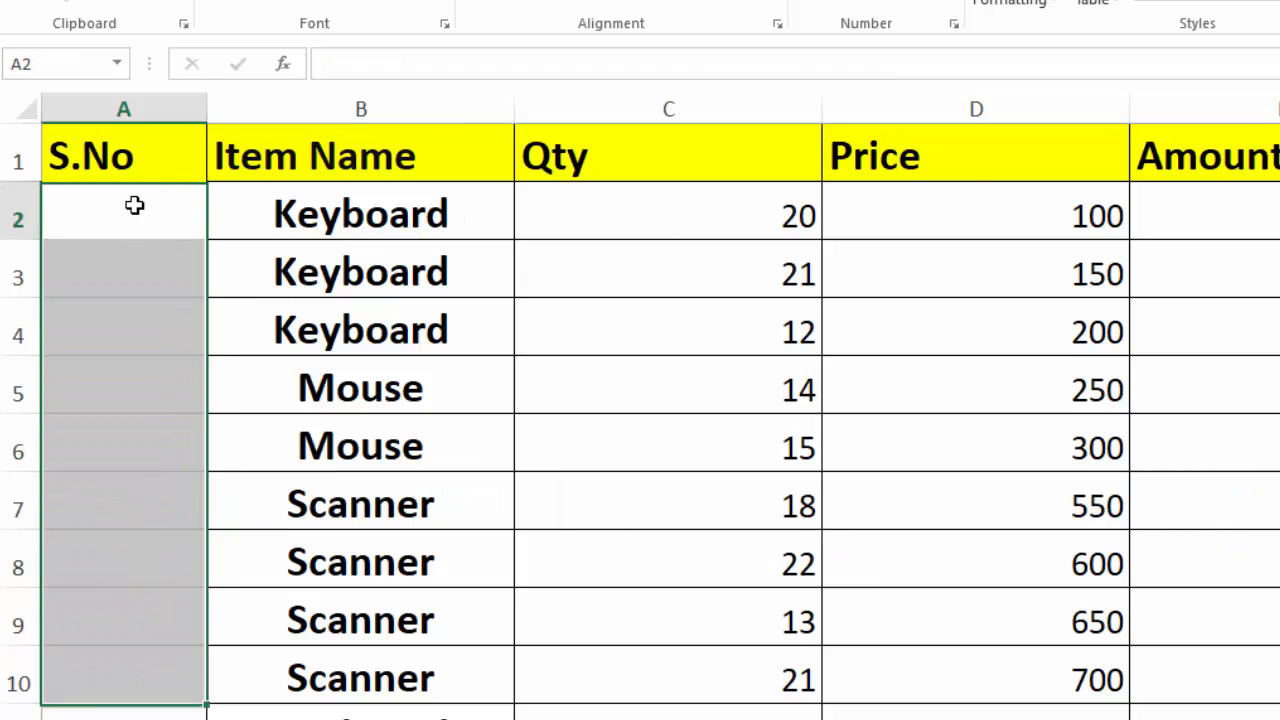
# Write the formula =rows(a2:a2) in cell A2
pyautogui.click(135, 205)
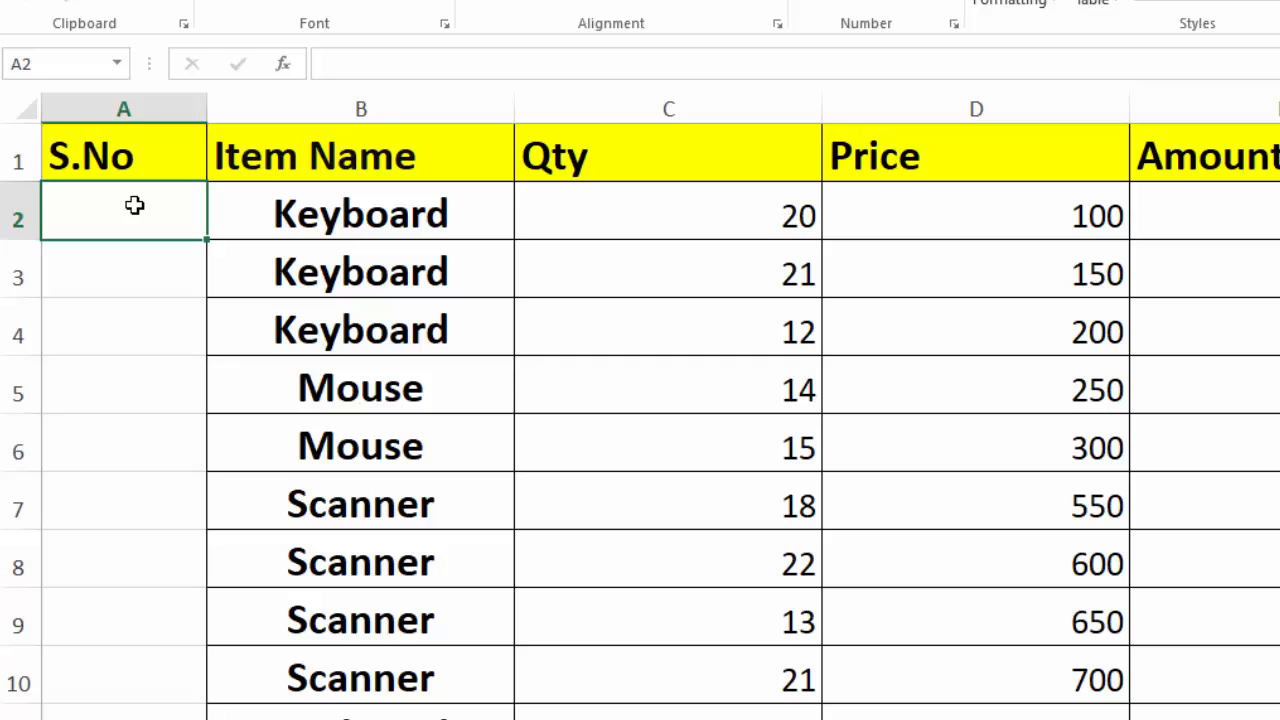
pyautogui.write('=')
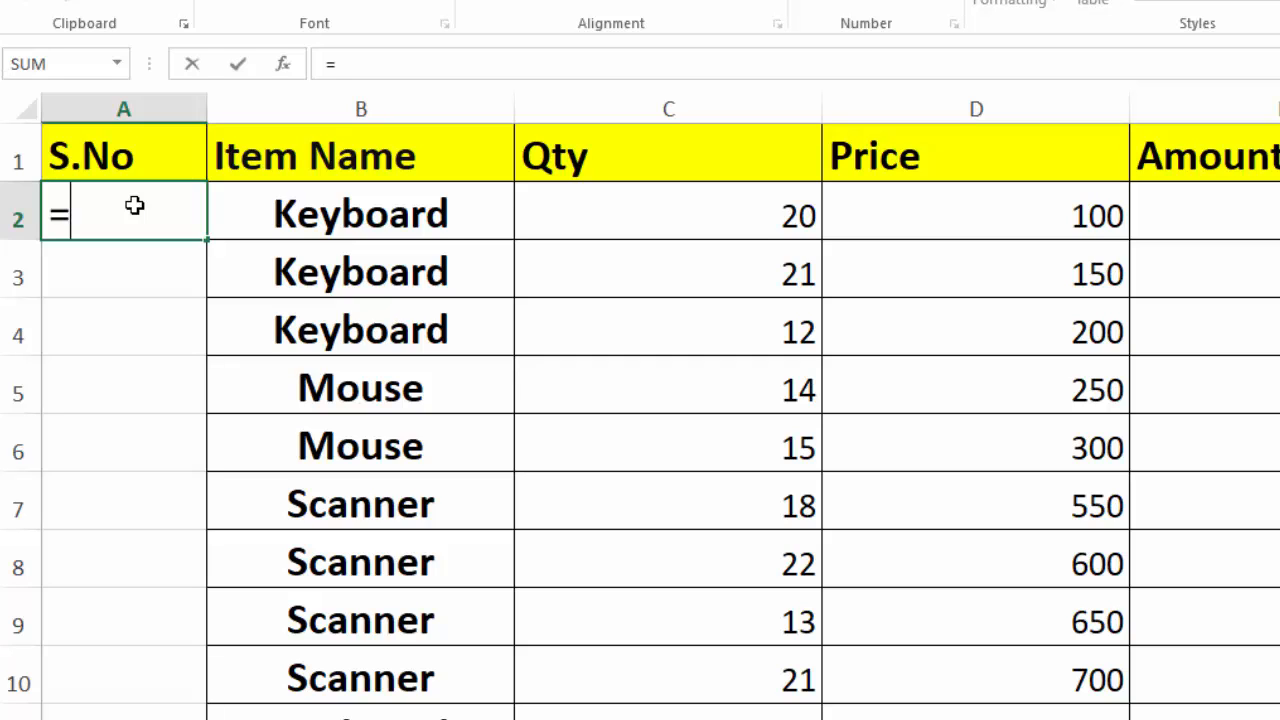
pyautogui.write('rows')
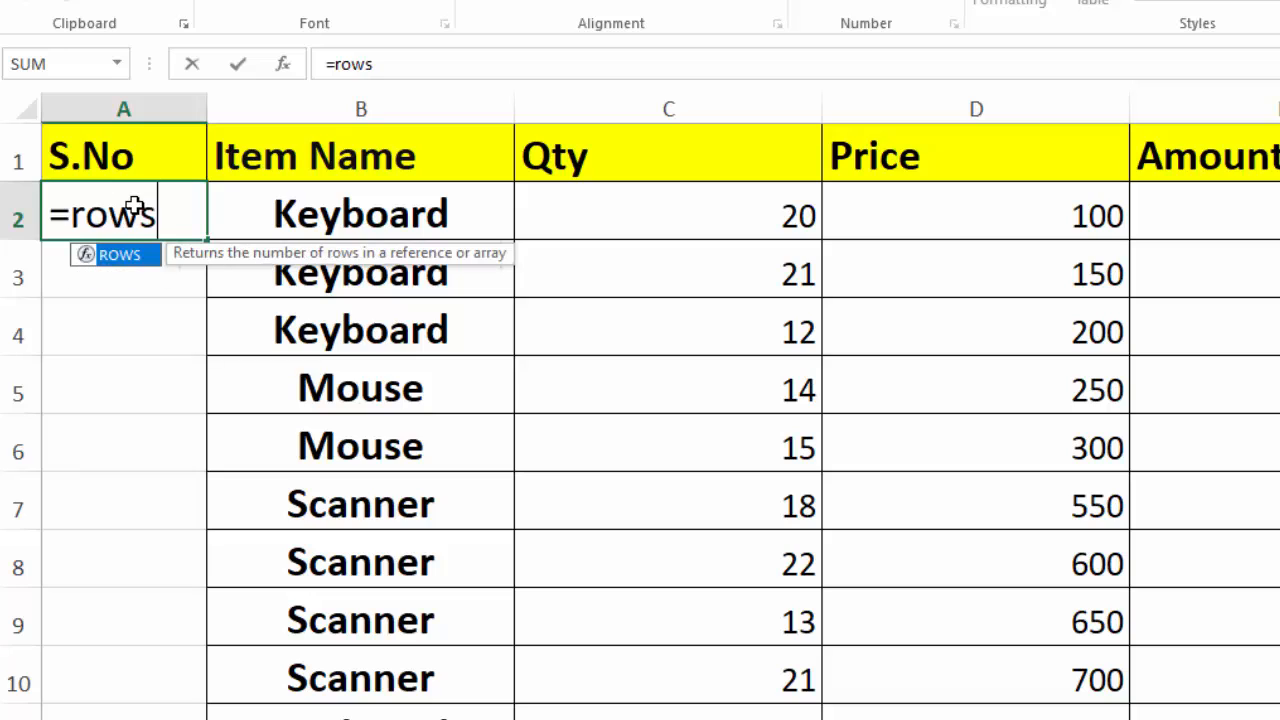
pyautogui.write('(')
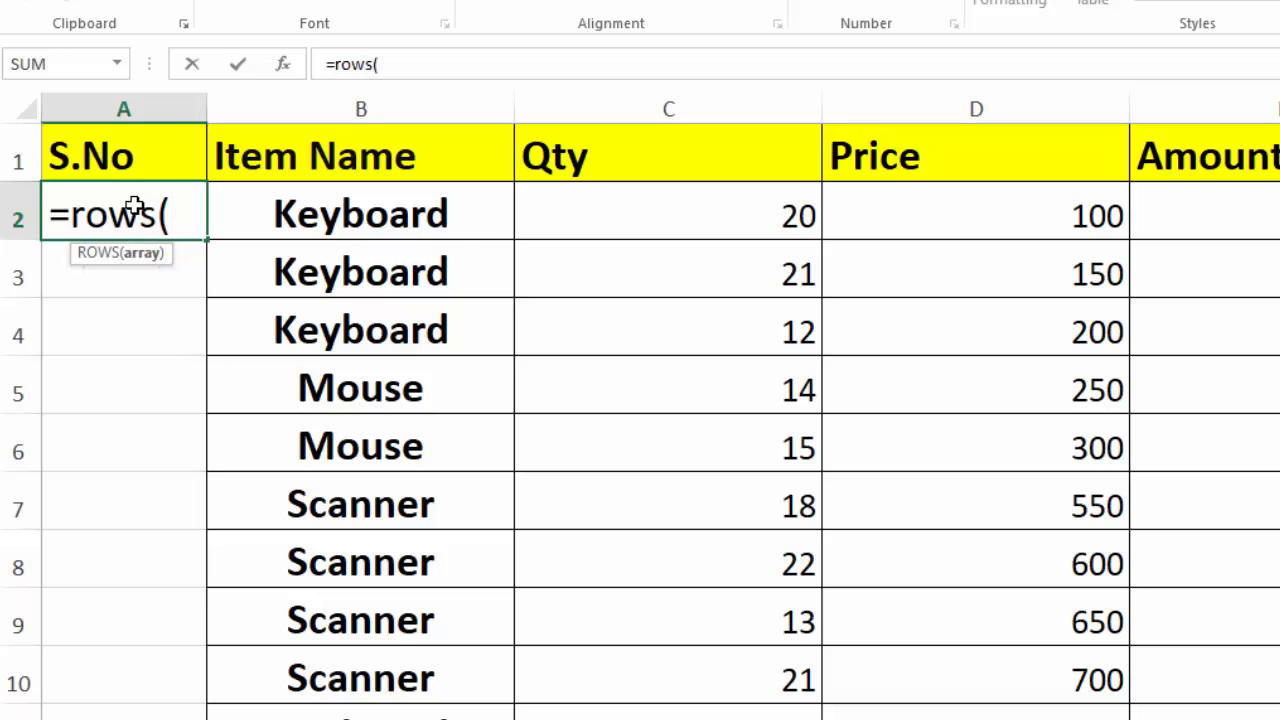
pyautogui.write('a1')
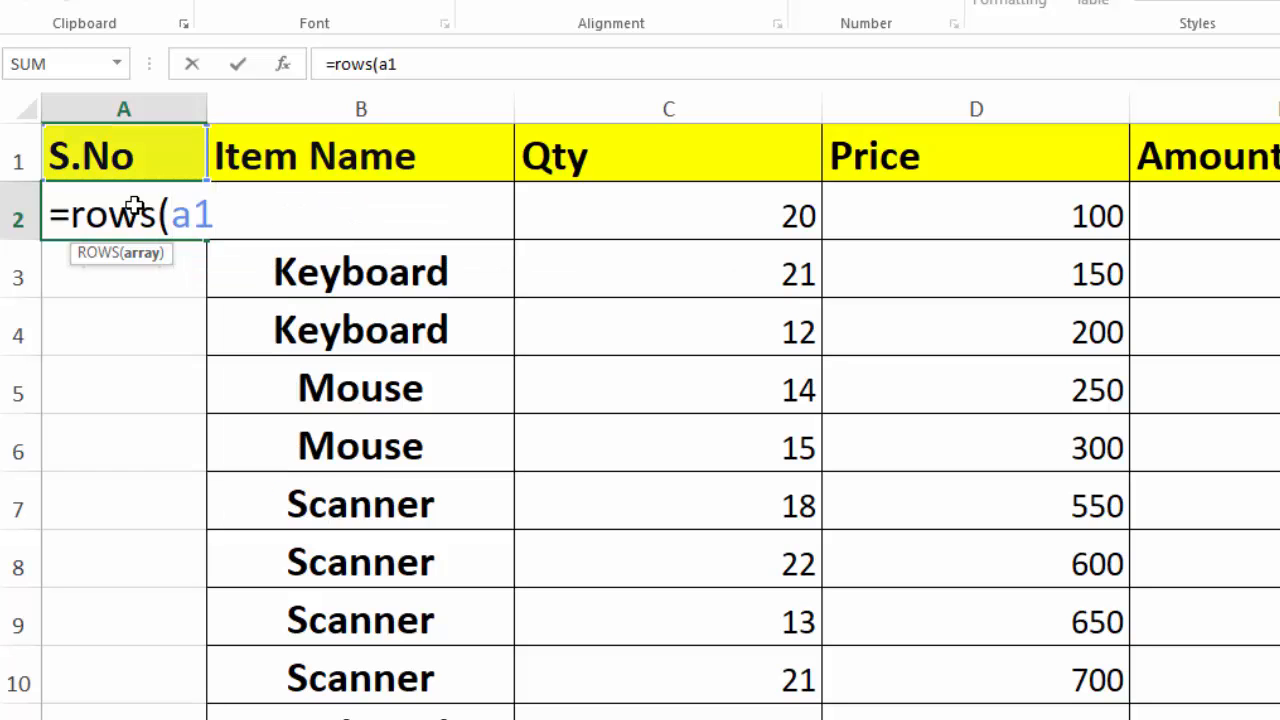
pyautogui.press('BackSpace')
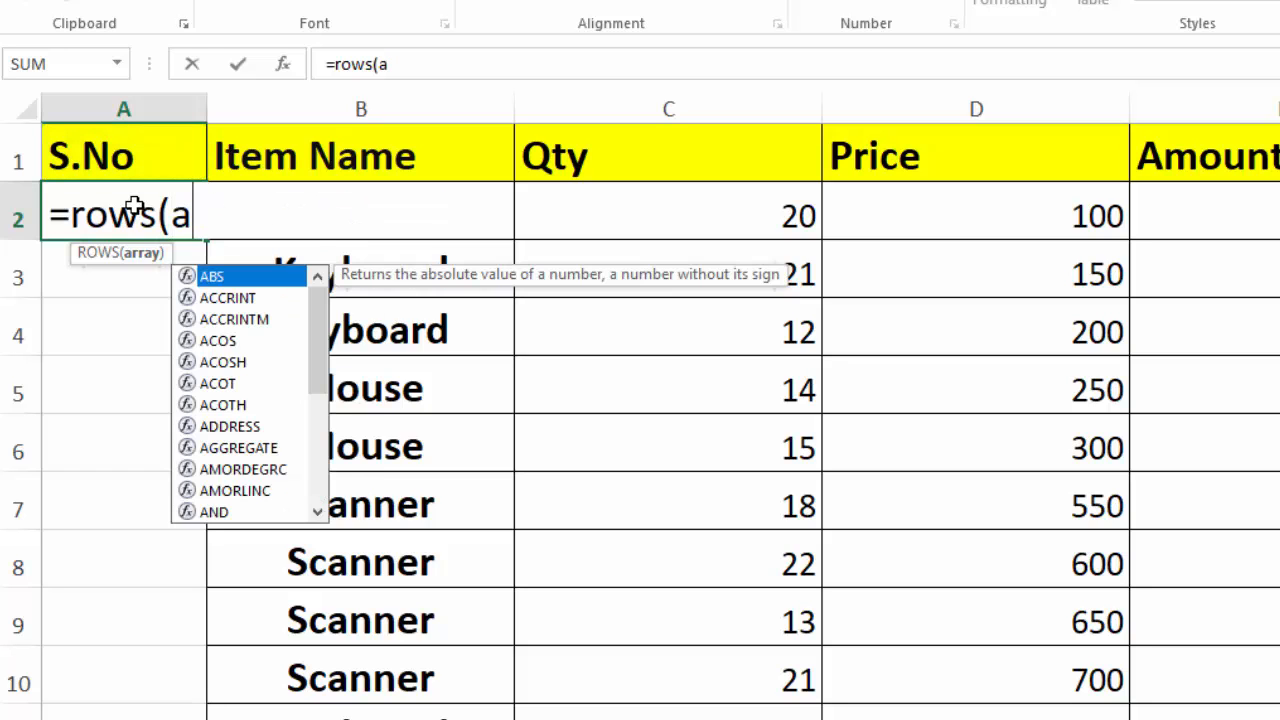
pyautogui.write('2')
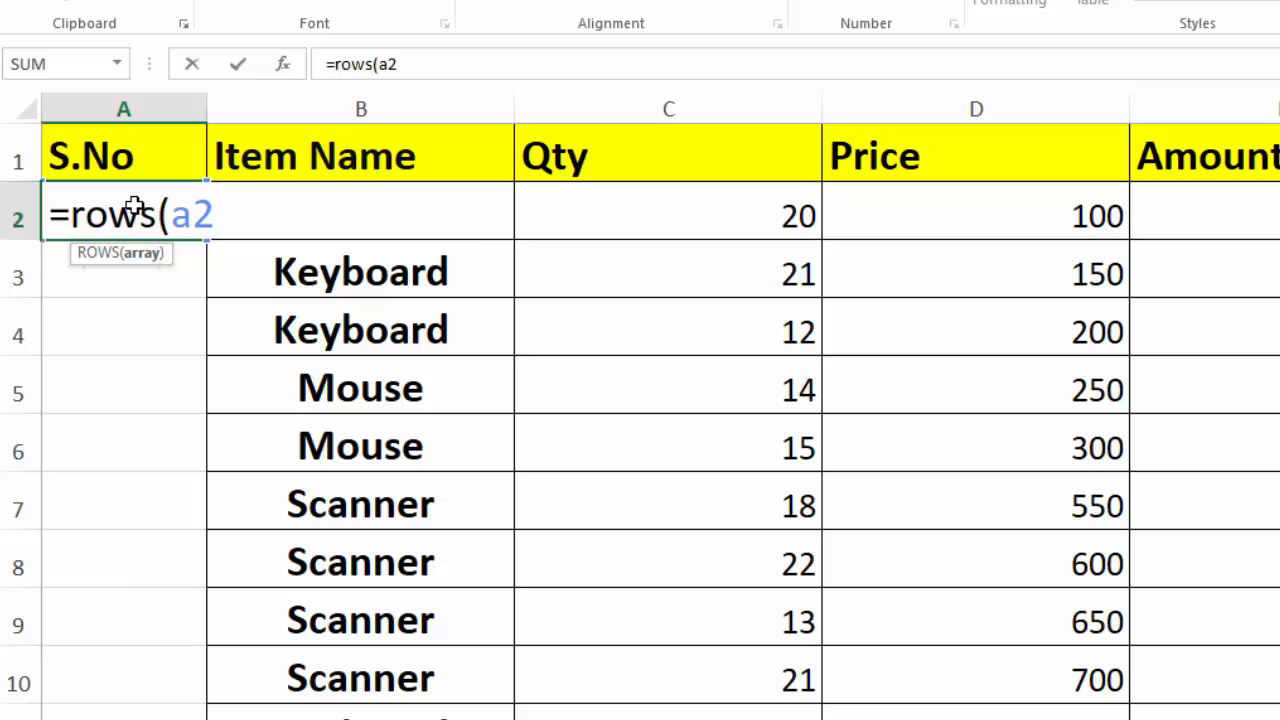
pyautogui.write(':a')
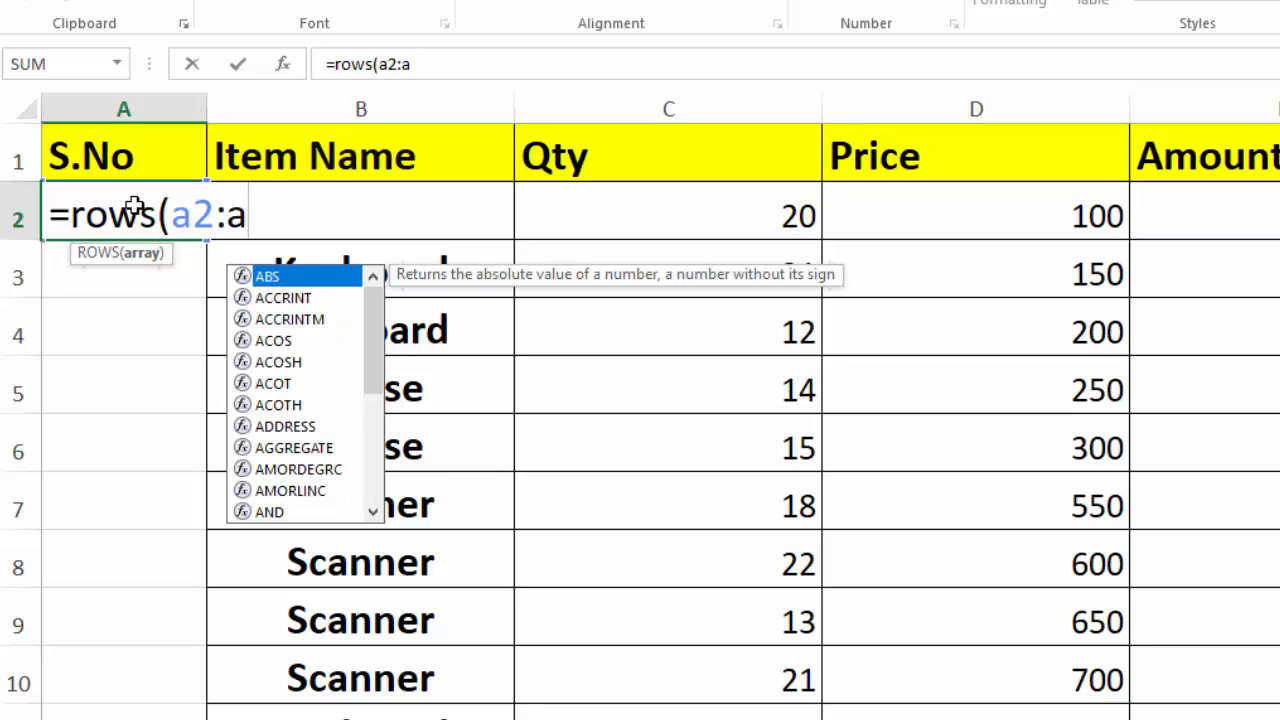
pyautogui.write('2')
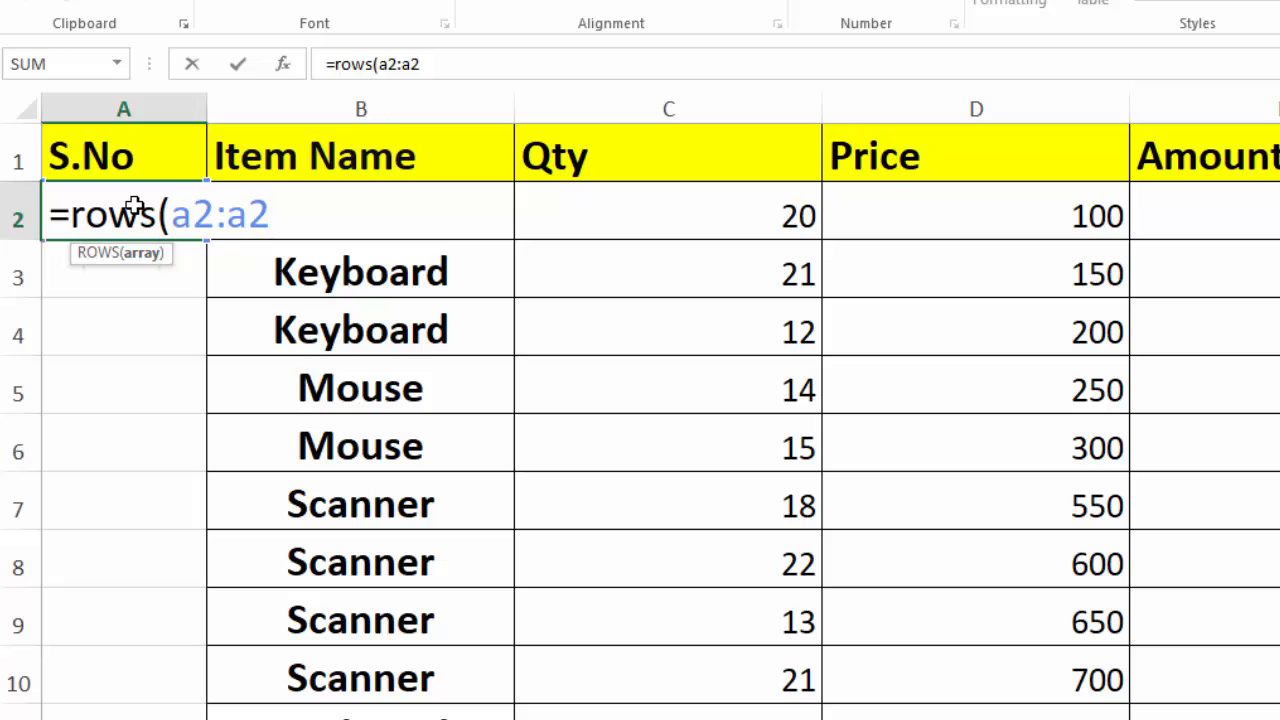
pyautogui.write('0')
pyautogui.press('BackSpace')
pyautogui.write(')')
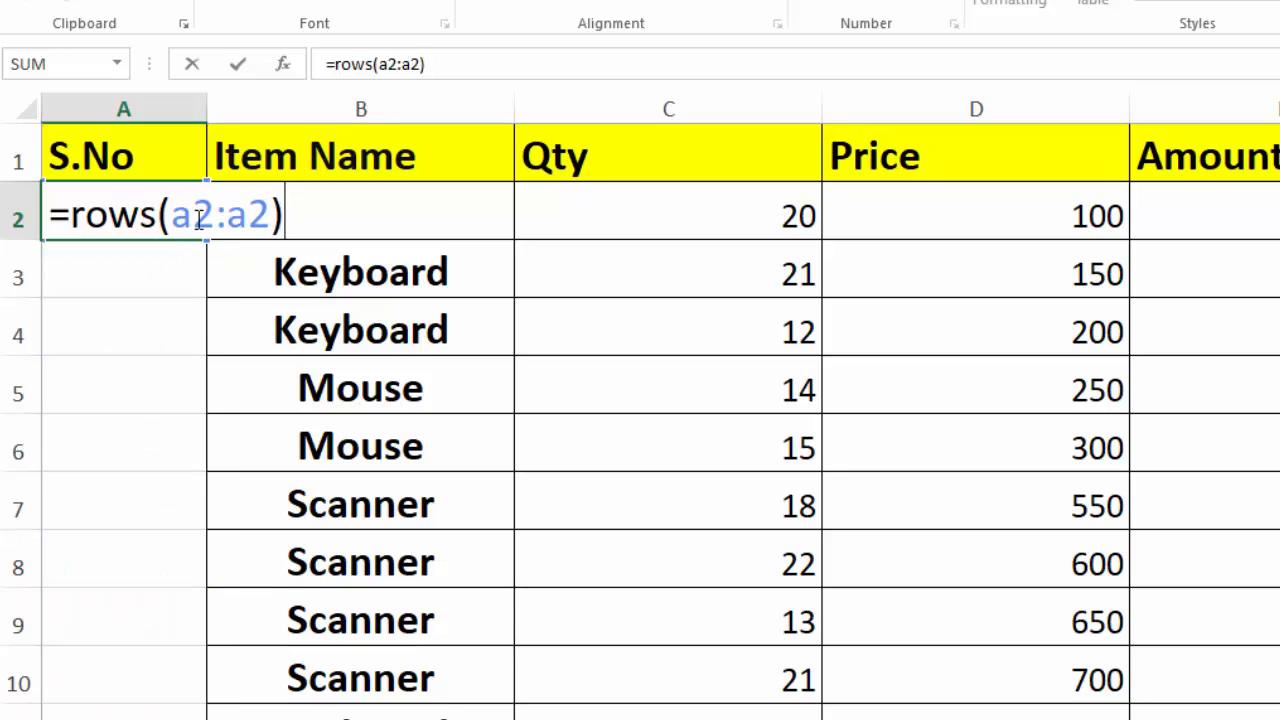
# Make the range's first reference absolute so the A2 formula reads =rows($A$2:a2), and commit it
pyautogui.click(206, 220)
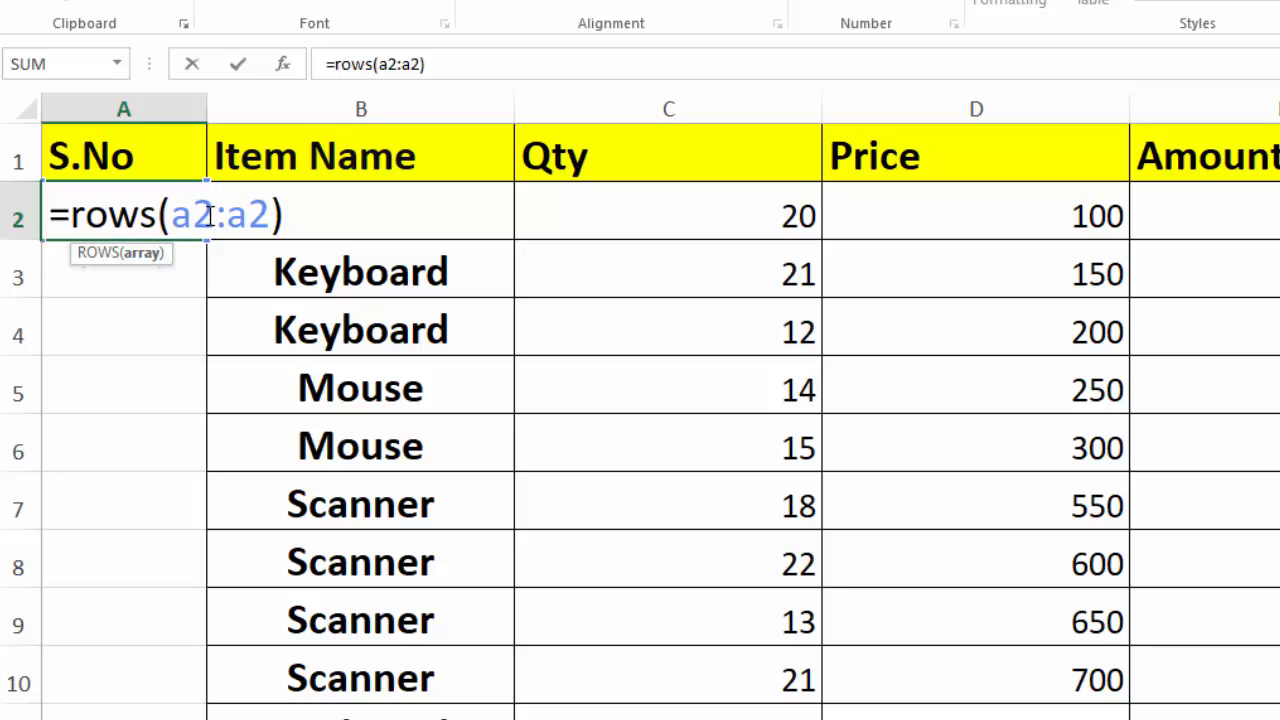
pyautogui.moveTo(209, 217); pyautogui.dragTo(180, 216)
pyautogui.press('F4')
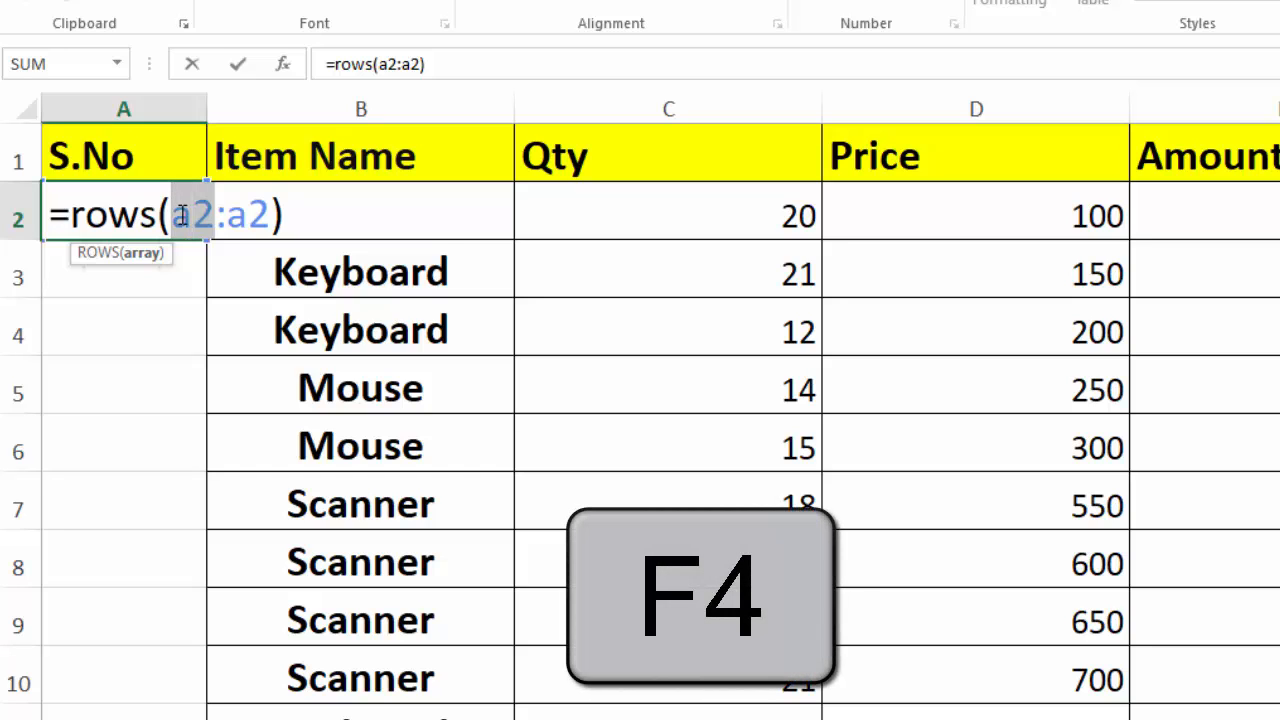
pyautogui.press('F4')
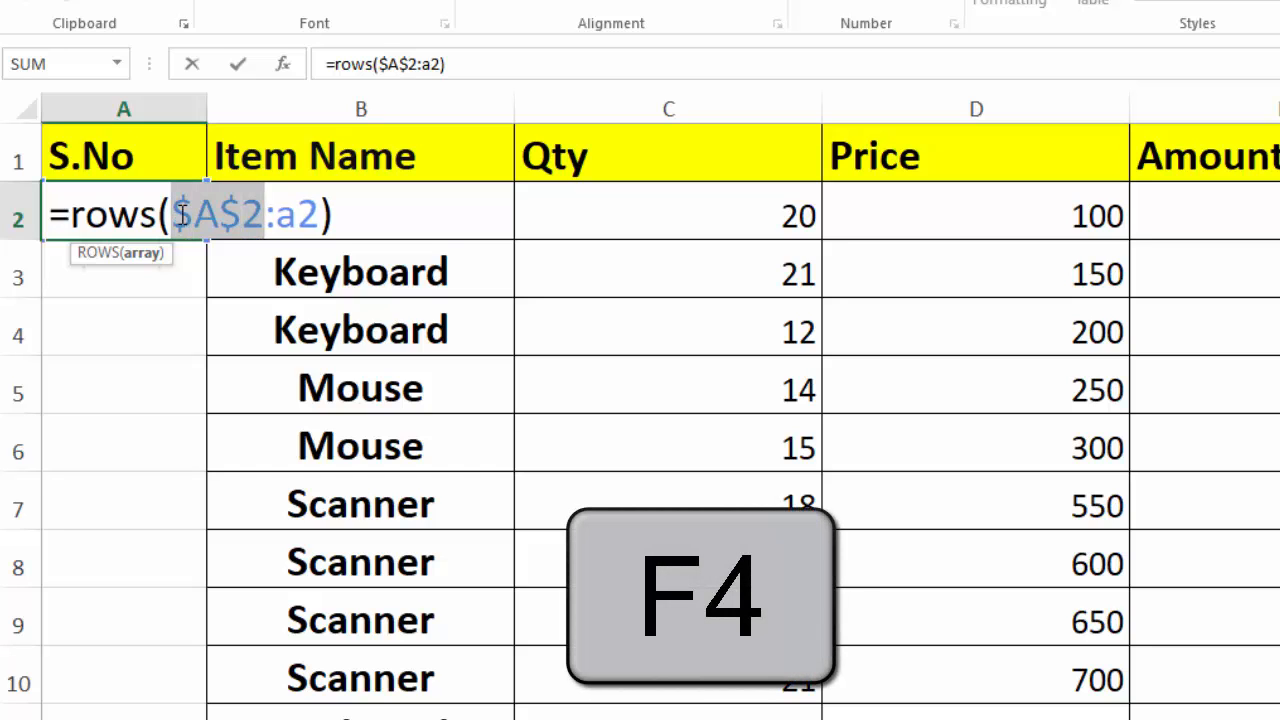
pyautogui.click(334, 216)
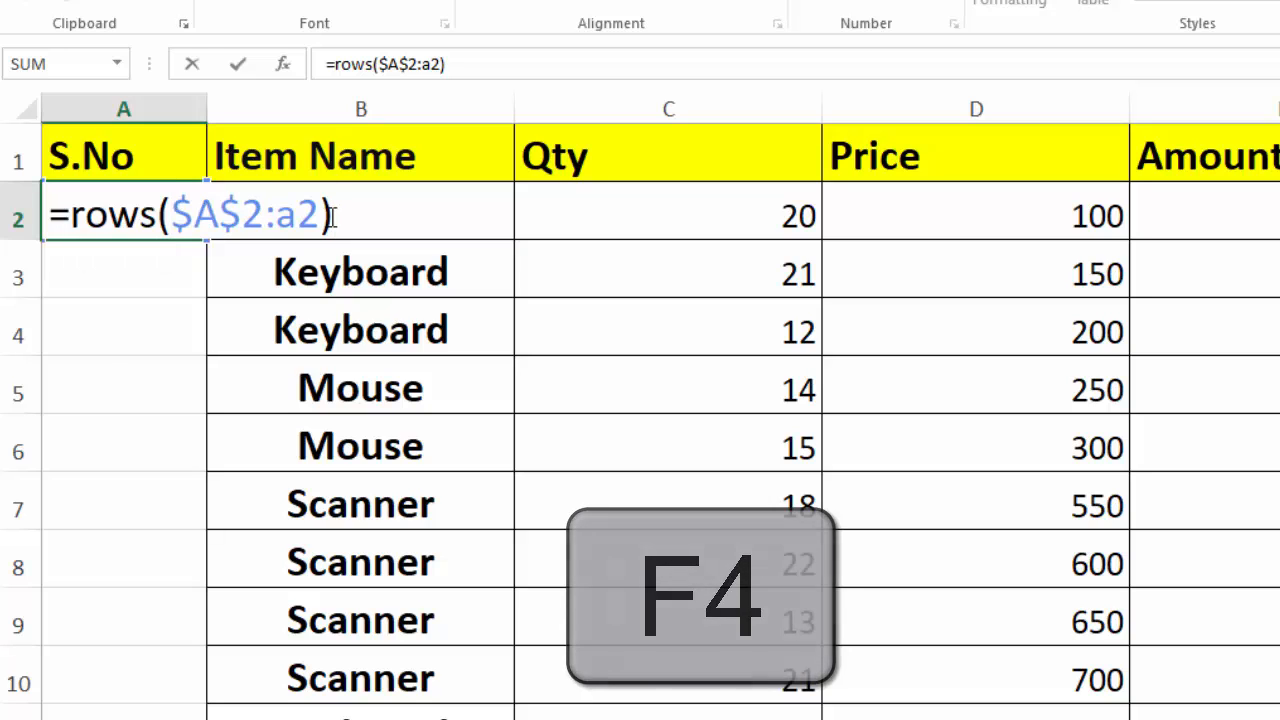
pyautogui.press('Return')
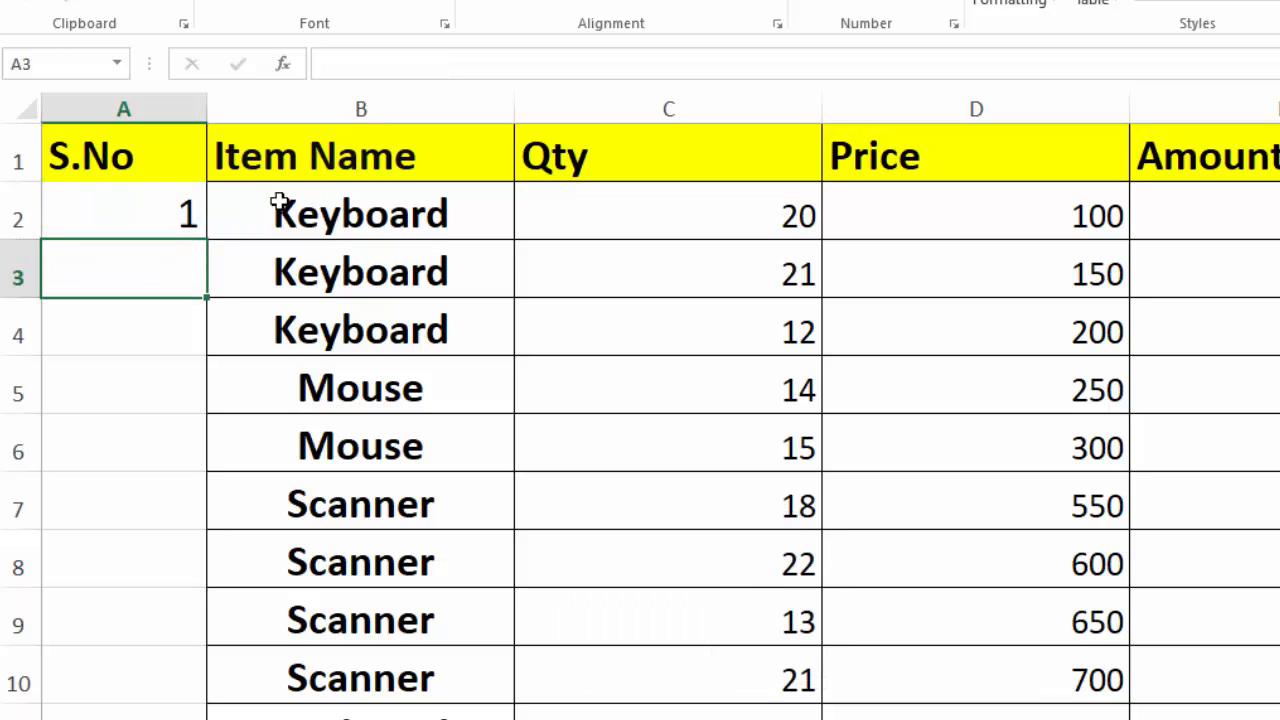
# Fill the ROWS formula from A2 down the S.No column for all the item rows
pyautogui.click(147, 208)
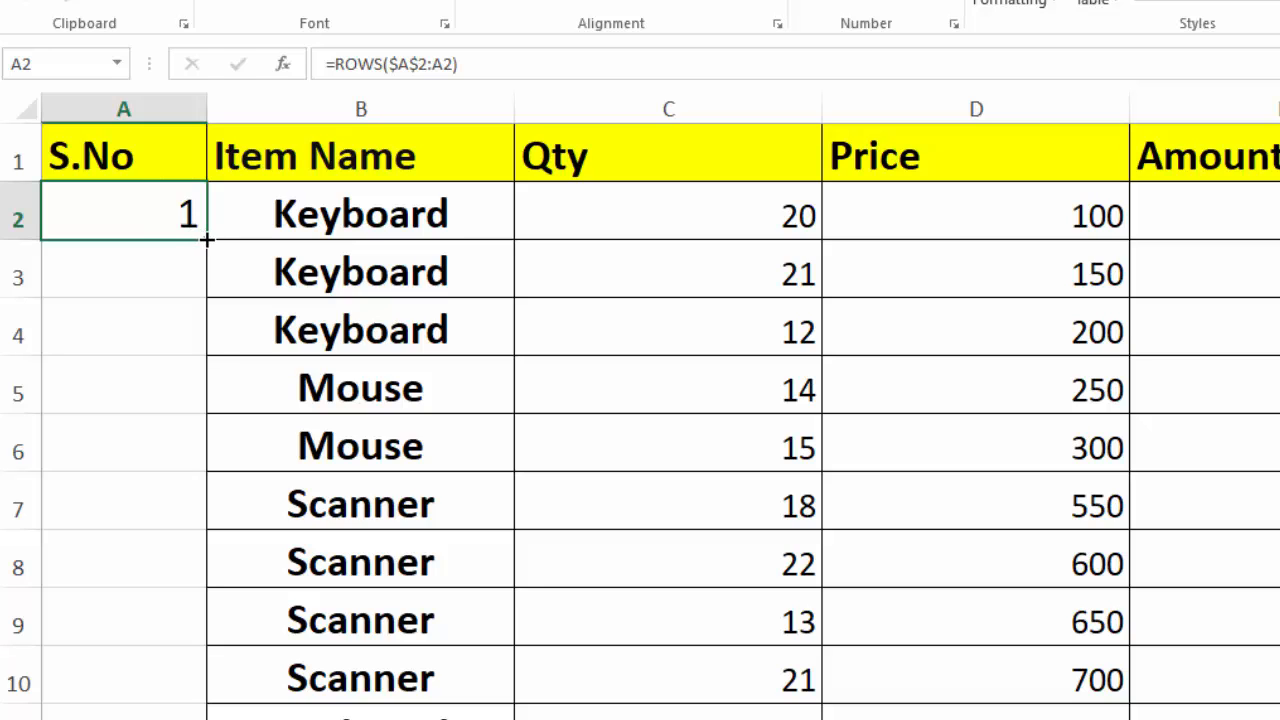
pyautogui.moveTo(206, 238); pyautogui.dragTo(185, 712)
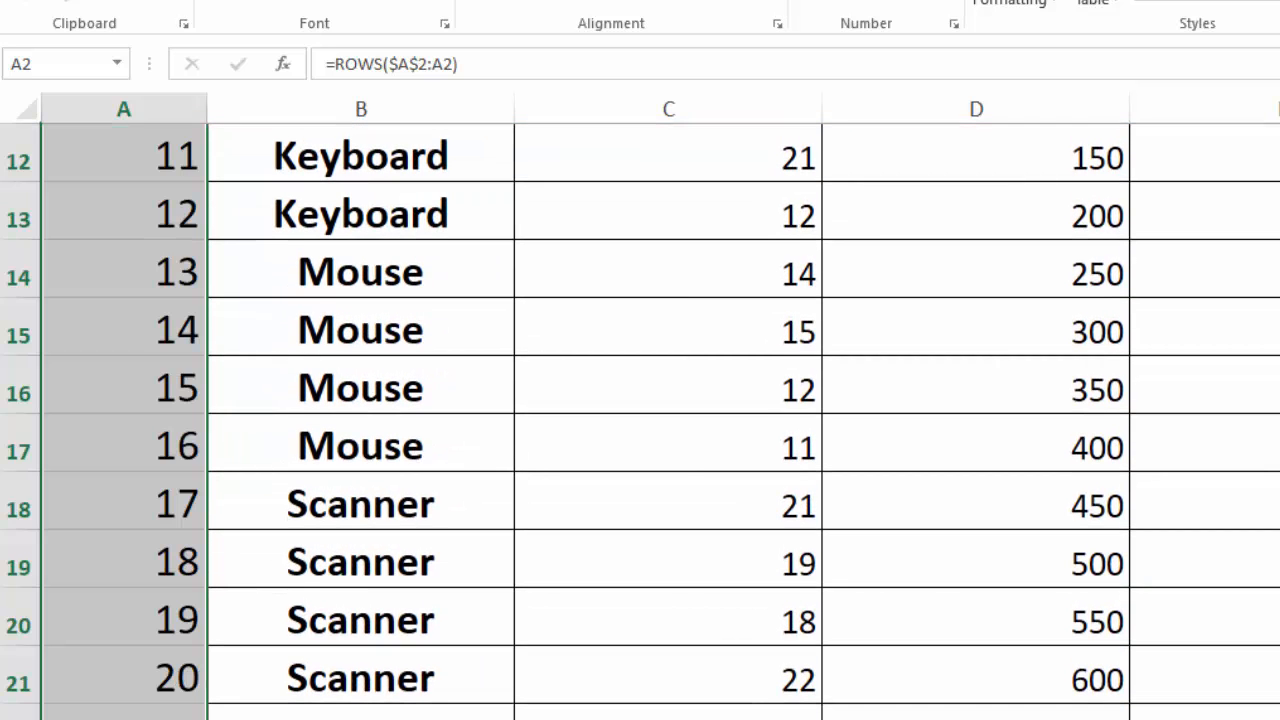
pyautogui.scroll(4, 640, 420)
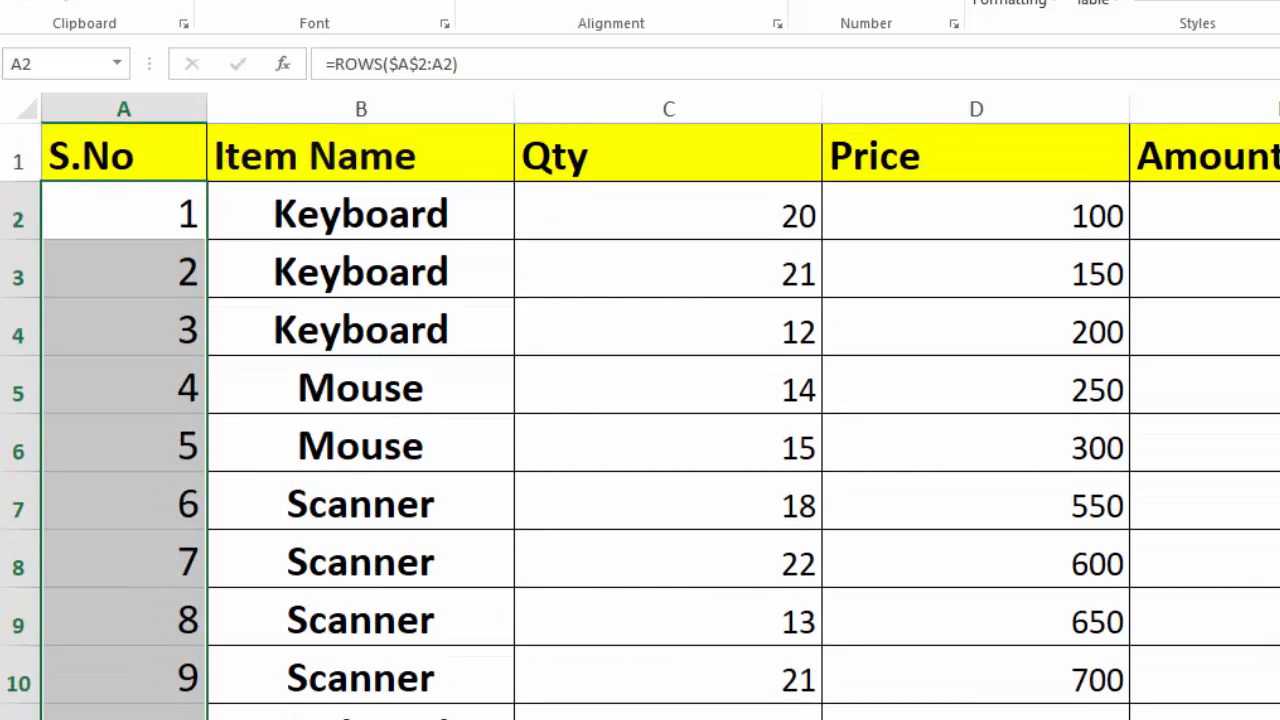
# Delete row 8 to test the ROWS numbering in the S.No column
pyautogui.click(21, 563)
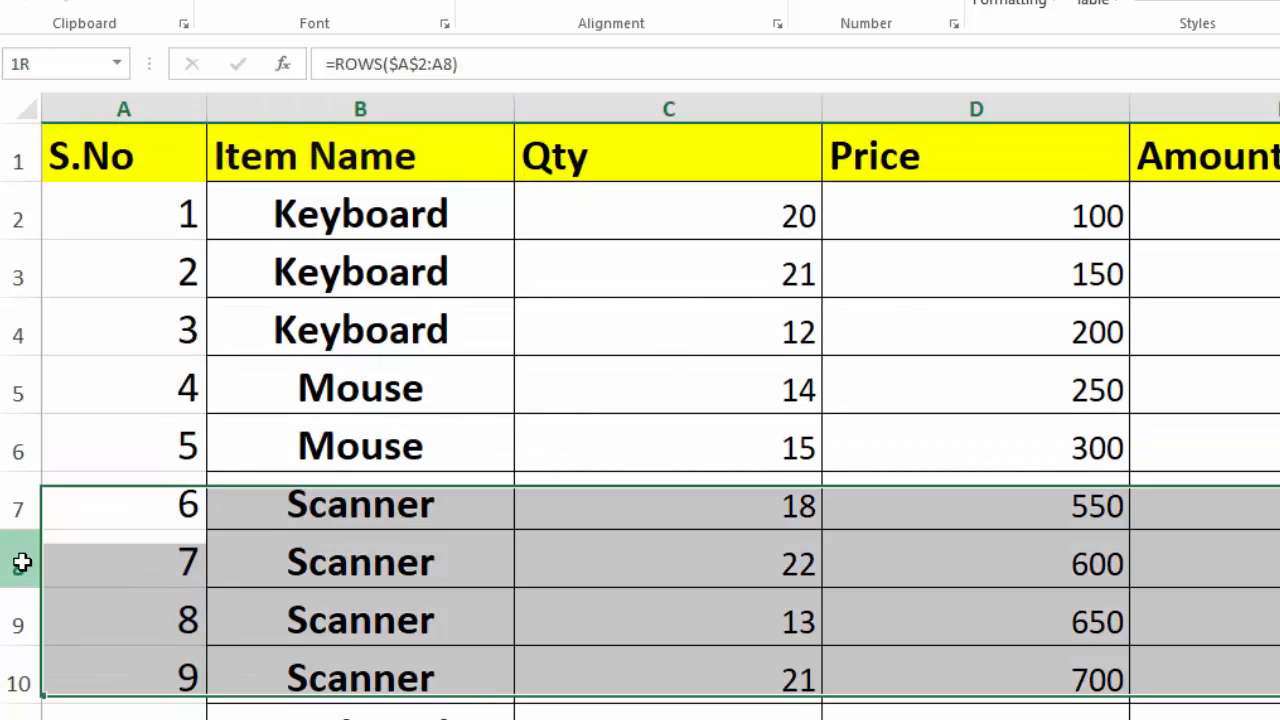
pyautogui.click(21, 563)
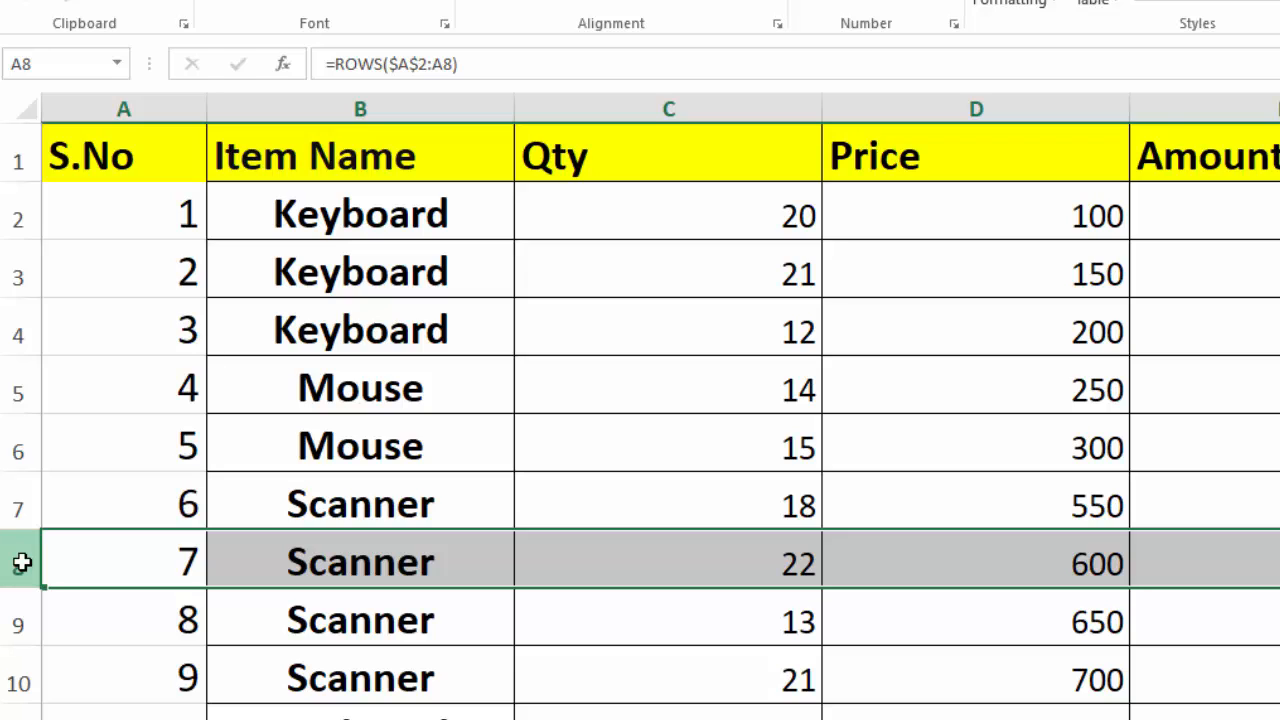
pyautogui.rightClick(22, 563)
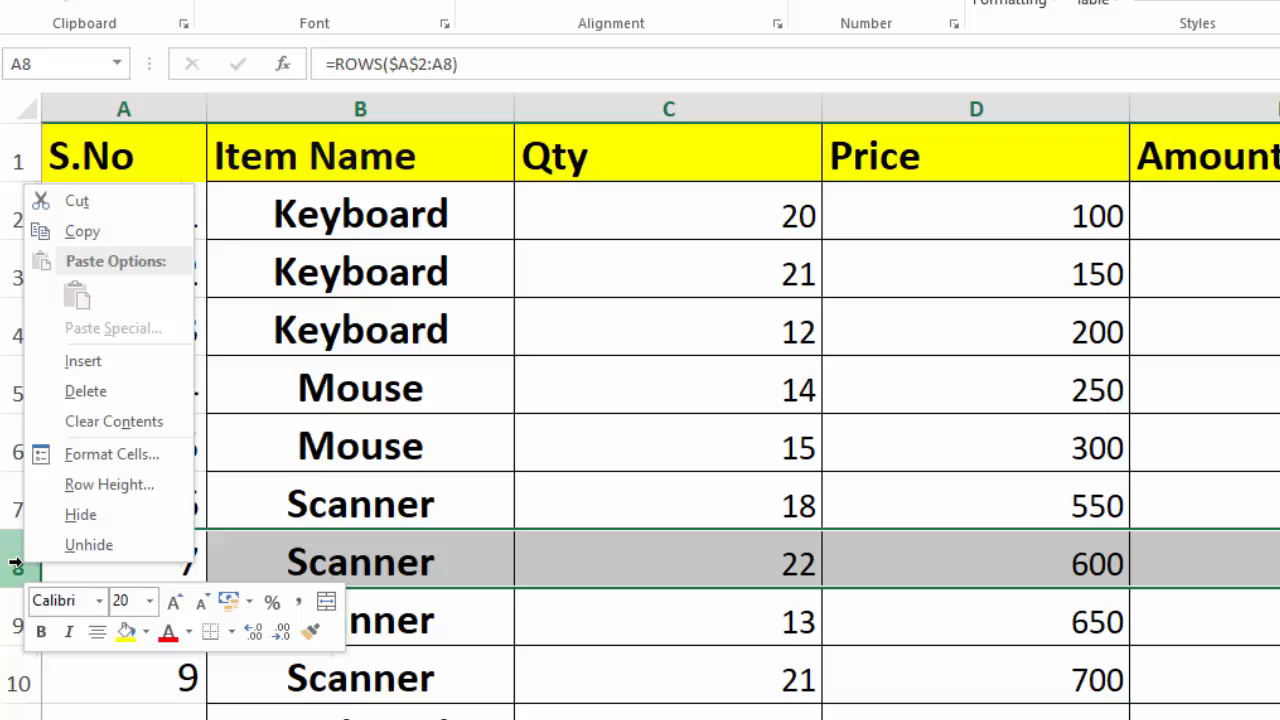
pyautogui.click(63, 403)
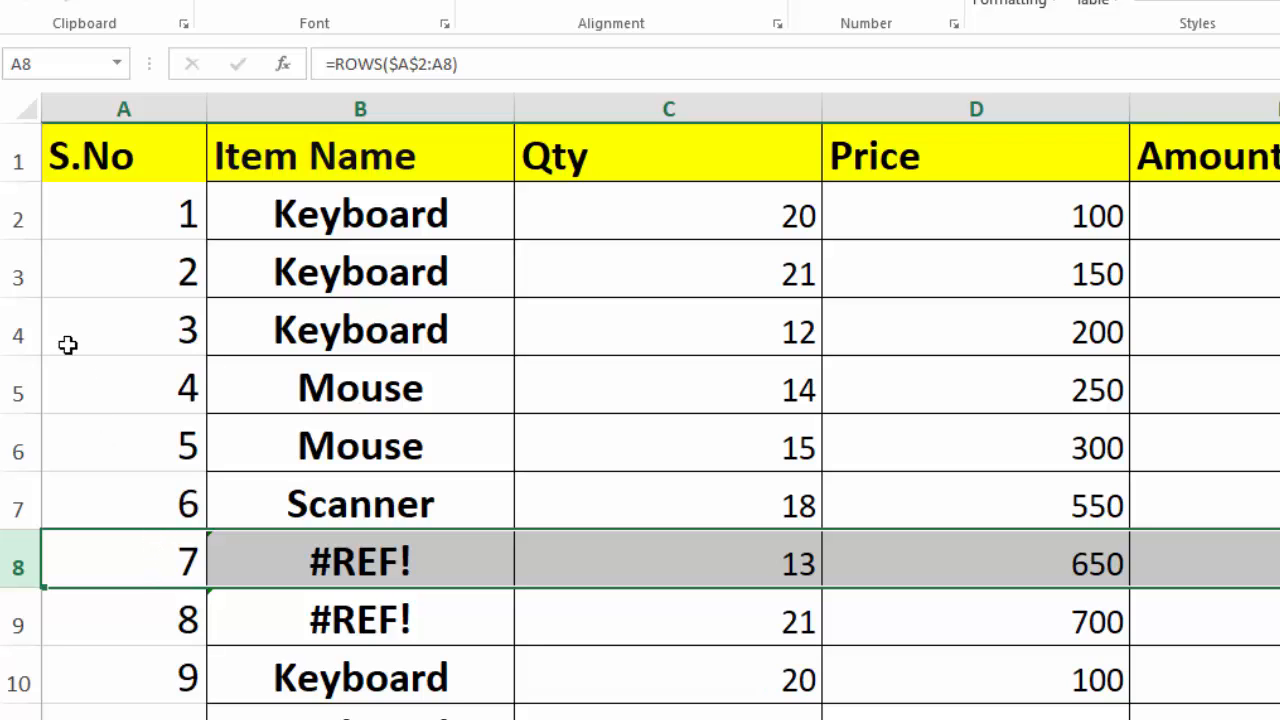
# Delete row 3 as a second test, and undo both row deletions
pyautogui.click(26, 275)
pyautogui.rightClick(26, 275)
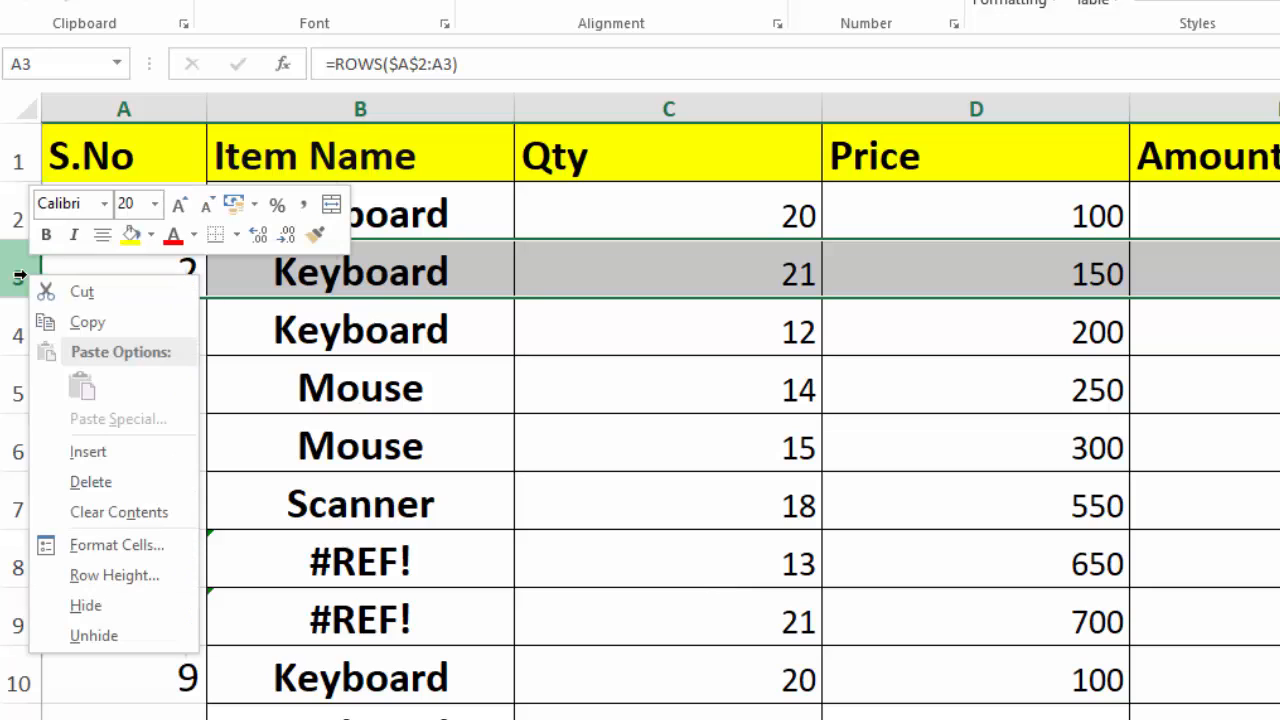
pyautogui.click(63, 488)
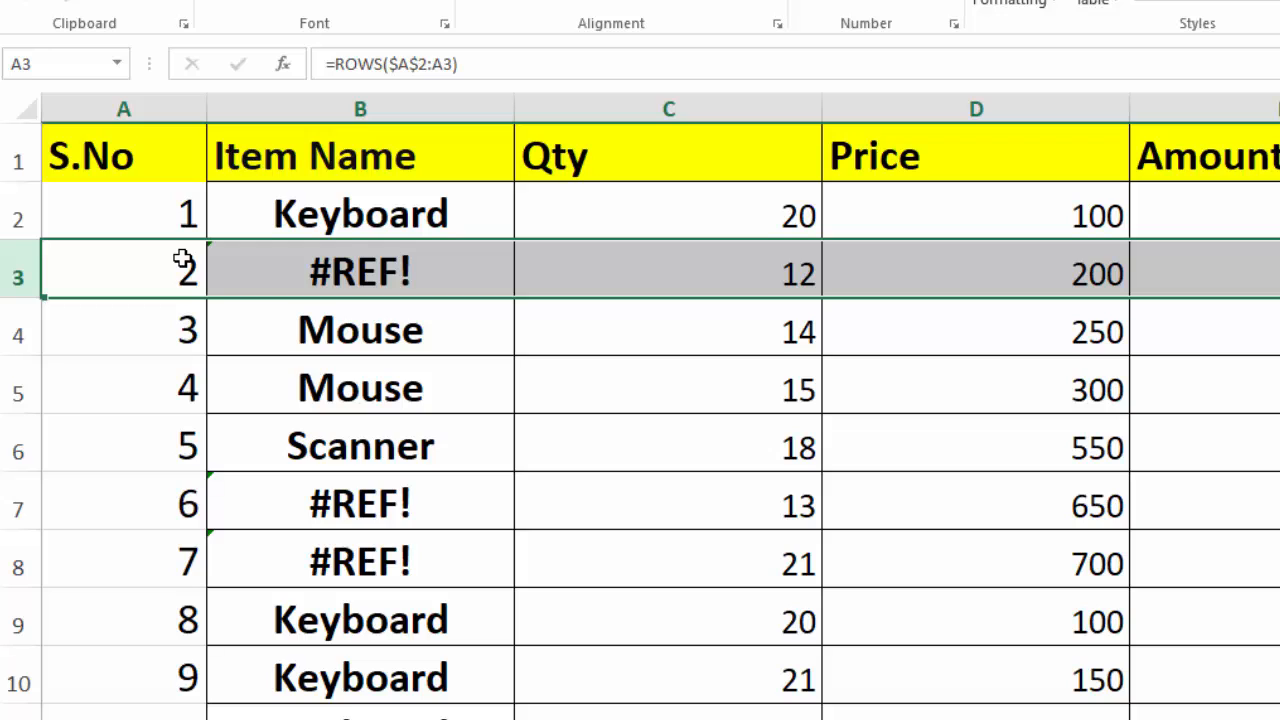
pyautogui.hotkey('ctrl', 'z')
pyautogui.hotkey('ctrl', 'z')
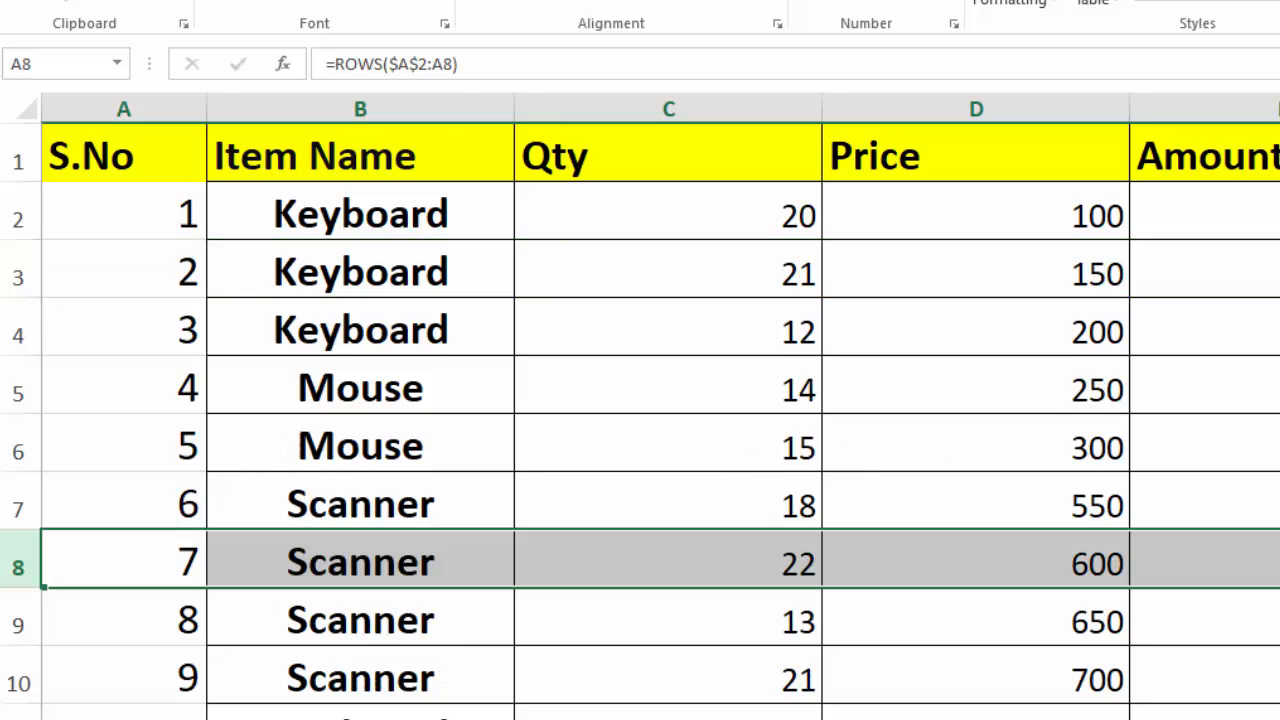
# Delete row 22 to test the numbering further down the list
pyautogui.scroll(-4, 640, 420)
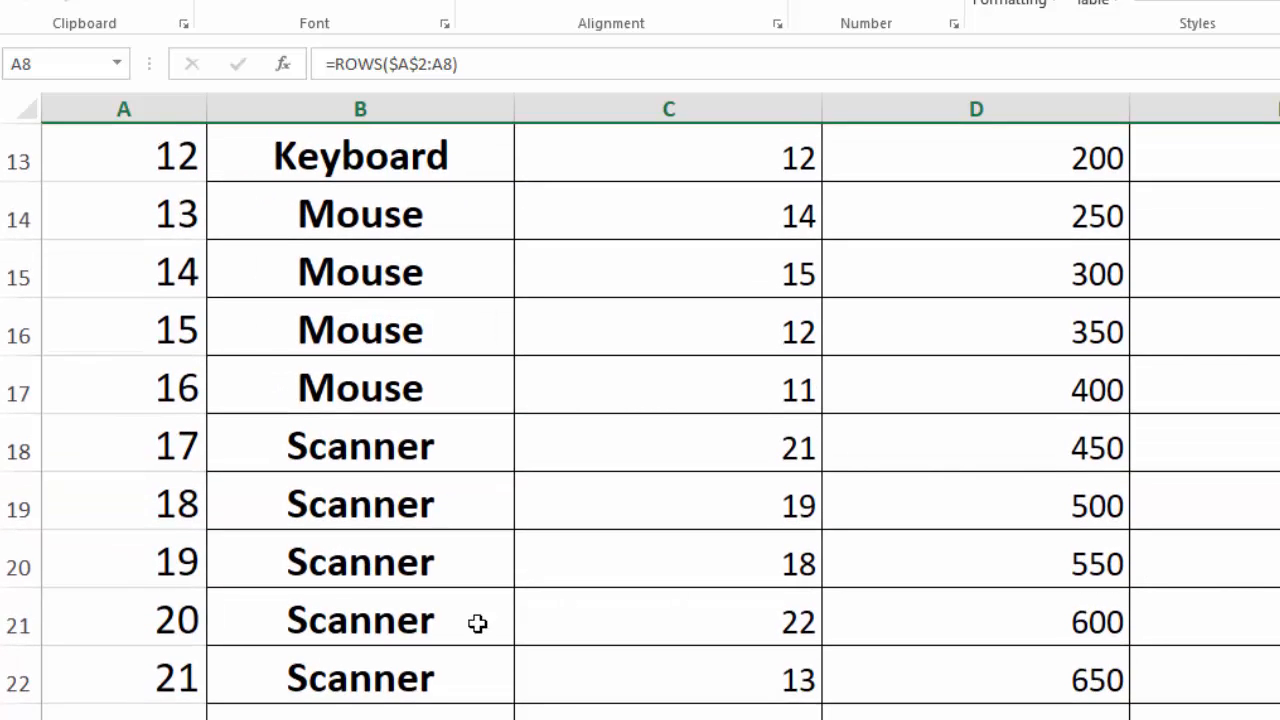
pyautogui.rightClick(16, 682)
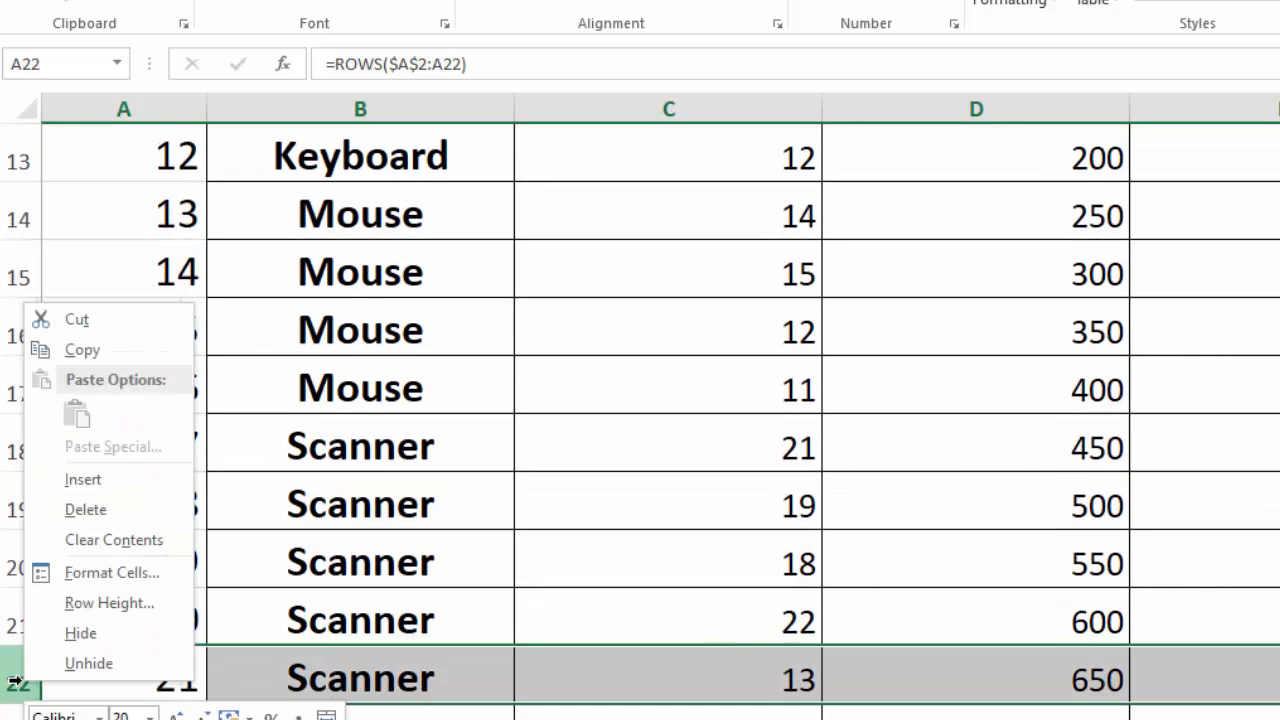
pyautogui.click(106, 512)
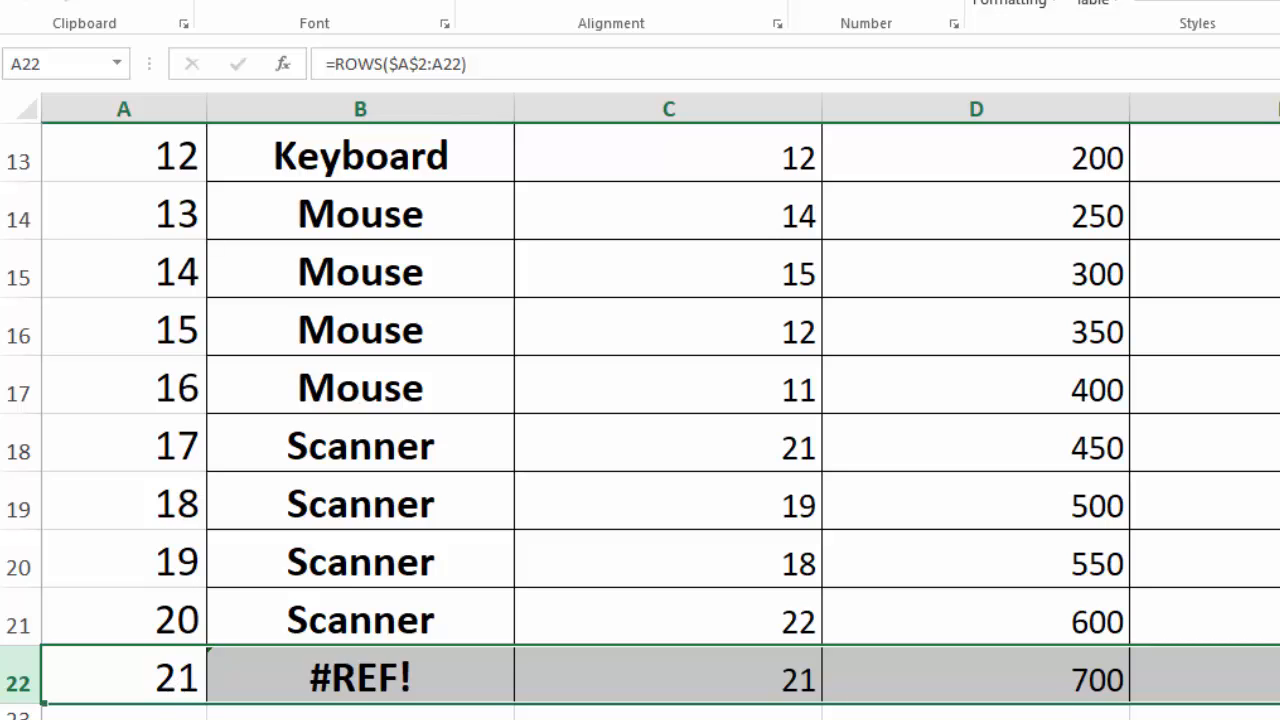
# Undo the deletion of row 22 and empty the S.No column from A2 down
pyautogui.hotkey('ctrl', 'z')
pyautogui.hotkey('ctrl', 'z')
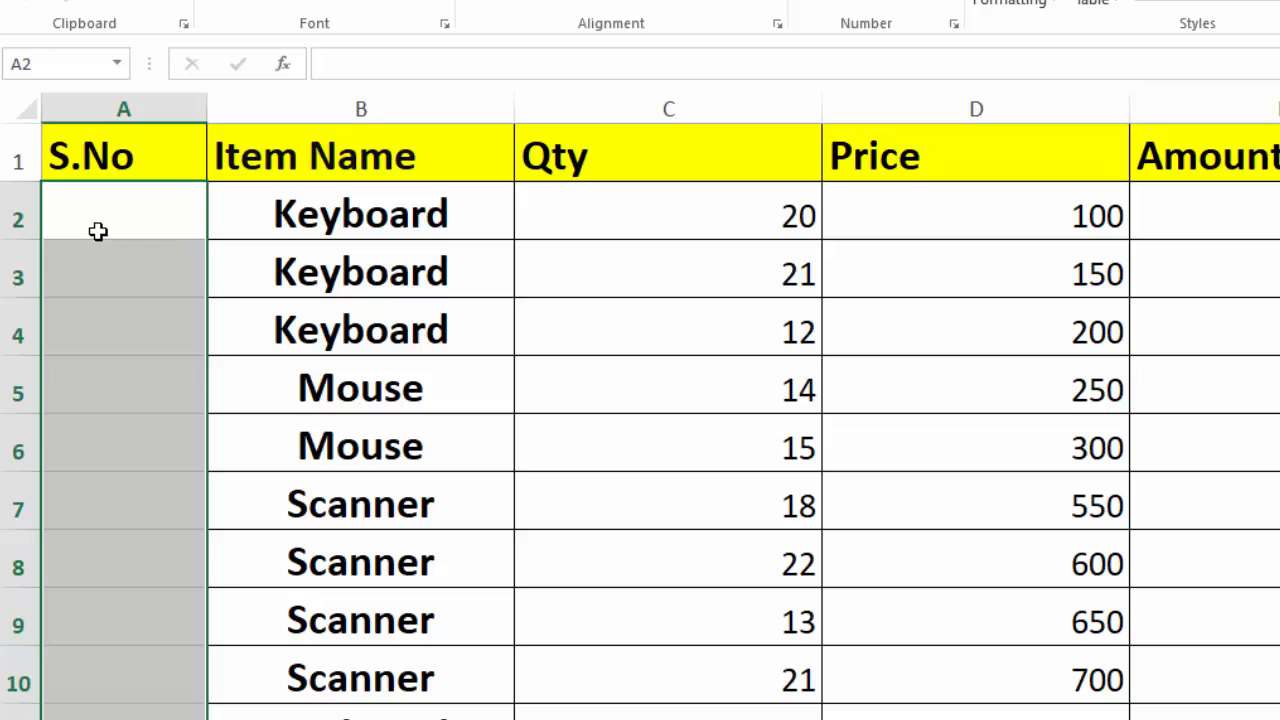
# Enter 1 in A2 and 2 in A3, and fill this number series down the S.No column
pyautogui.click(97, 232)
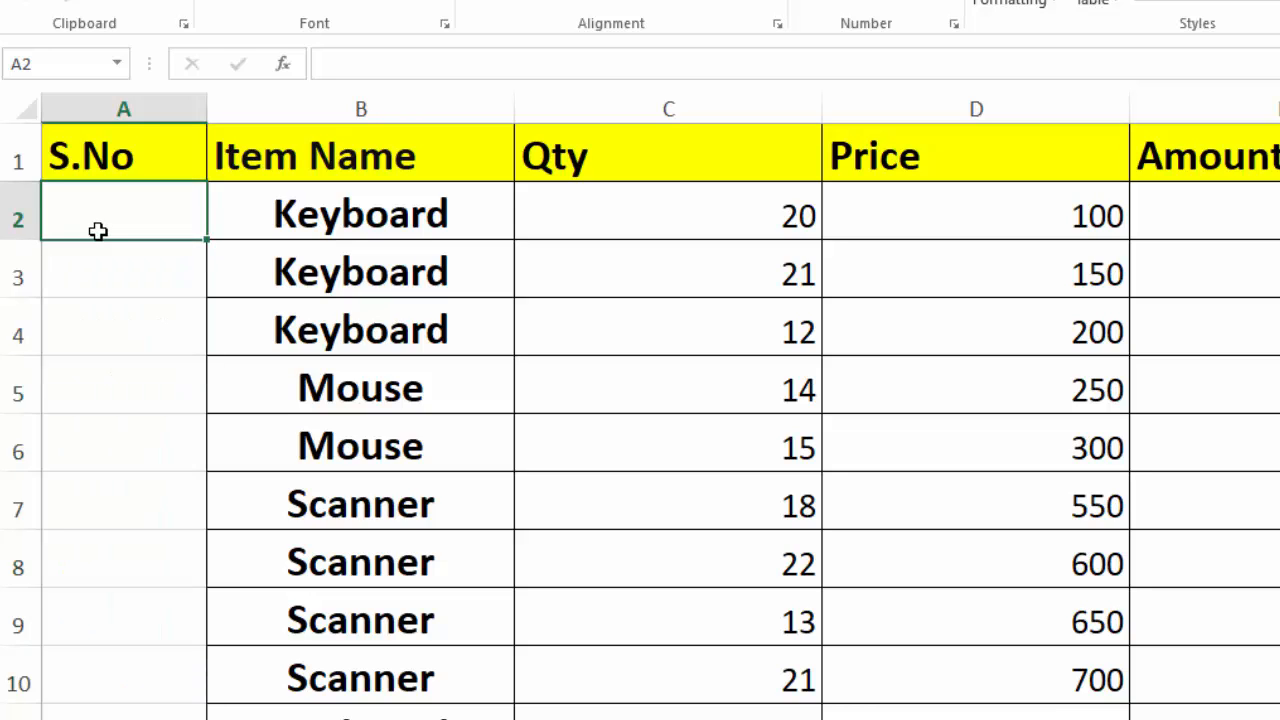
pyautogui.write('1')
pyautogui.press('Return')
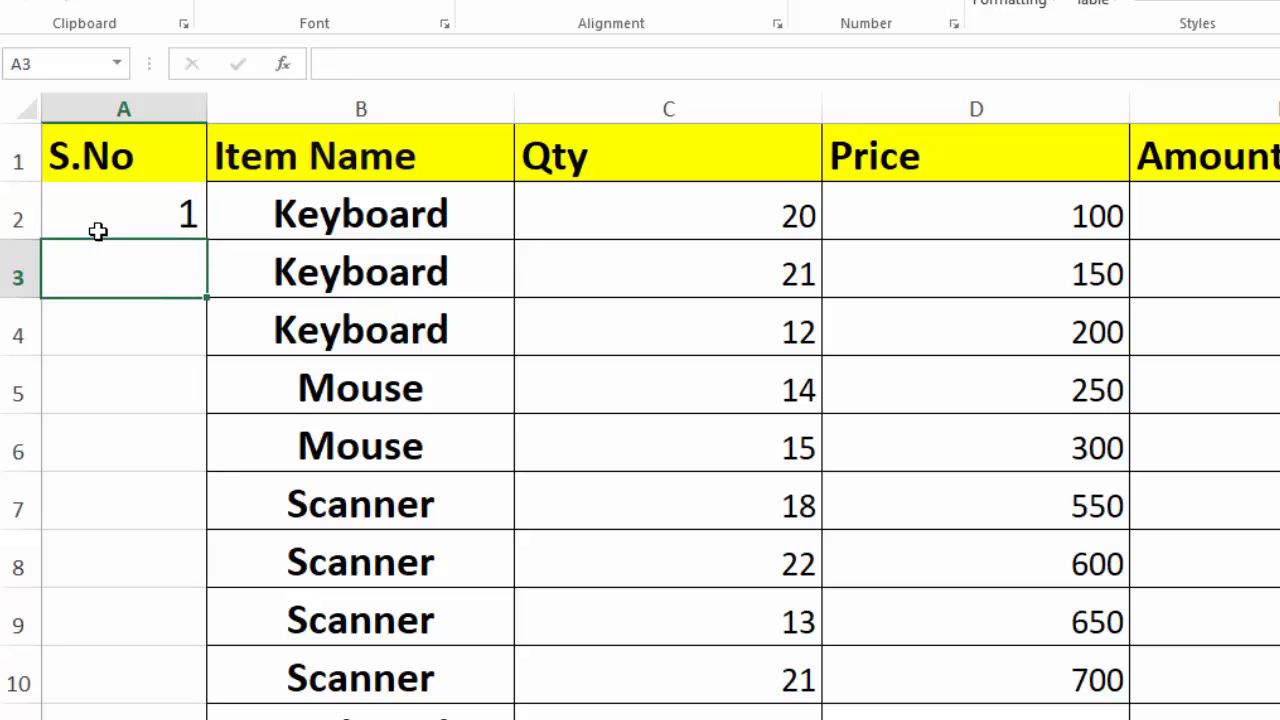
pyautogui.write('2')
pyautogui.press('Return')
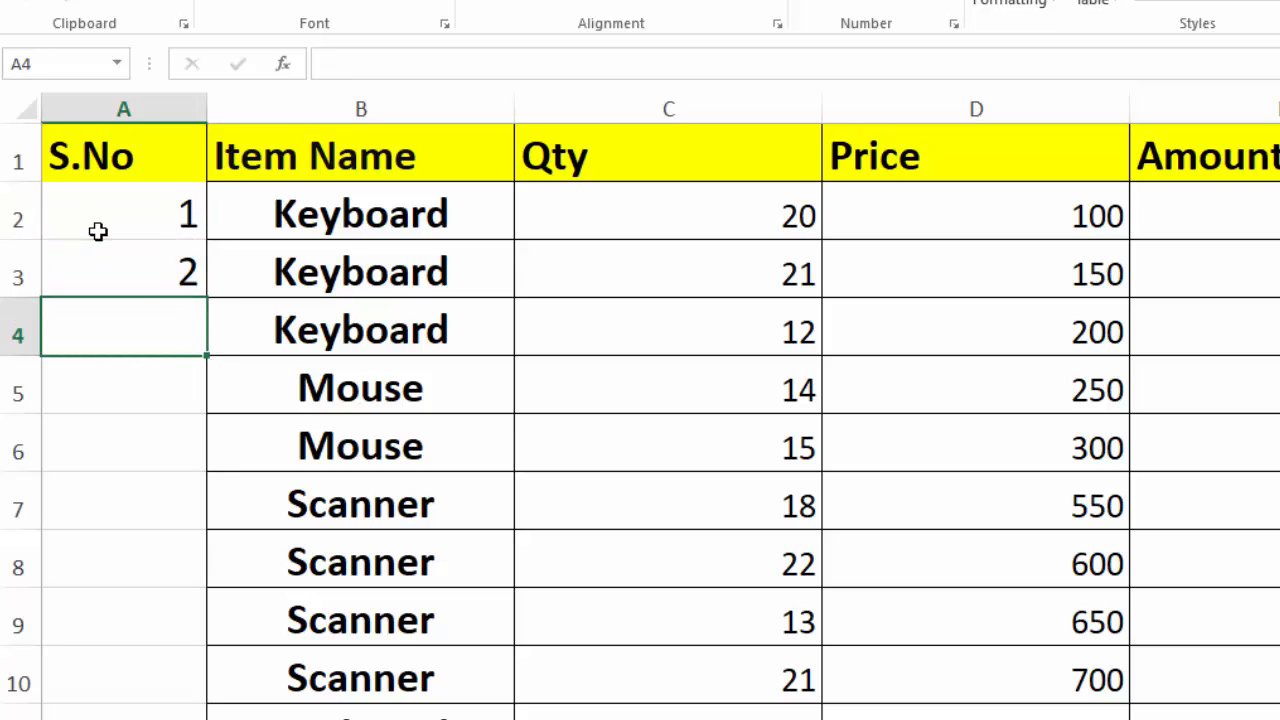
pyautogui.moveTo(97, 228); pyautogui.dragTo(102, 262)
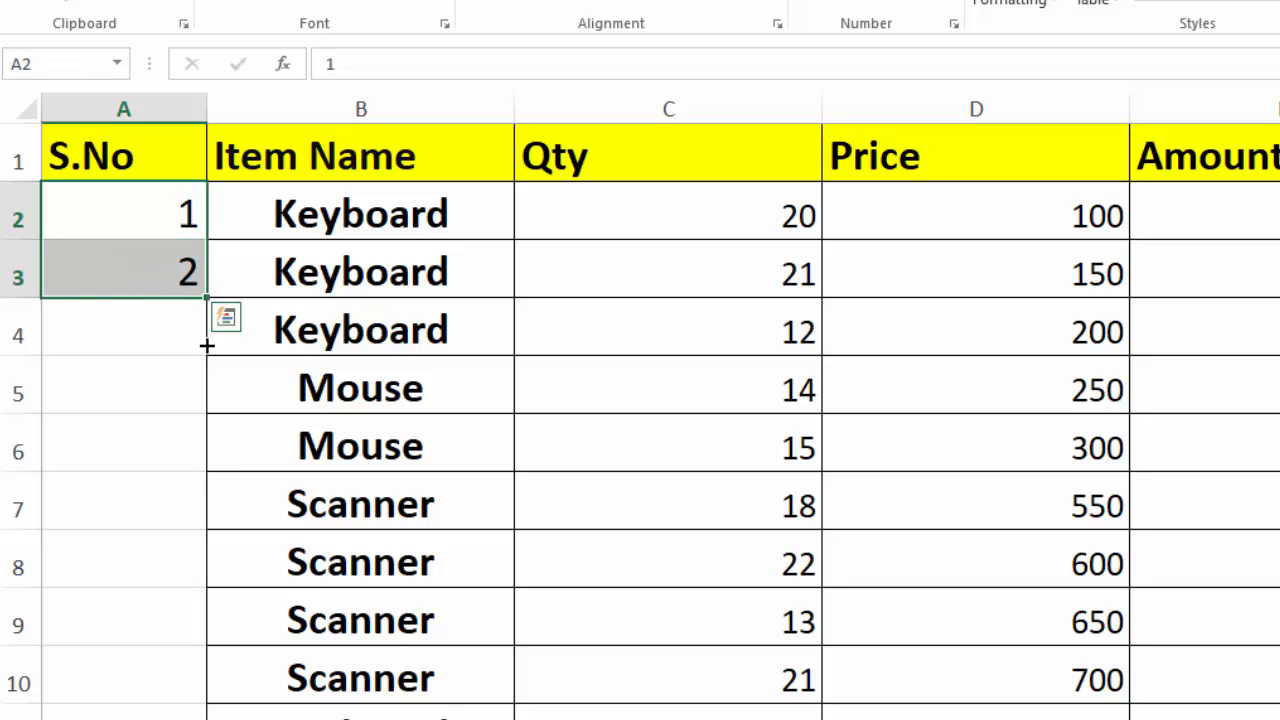
pyautogui.moveTo(206, 345); pyautogui.dragTo(286, 677)
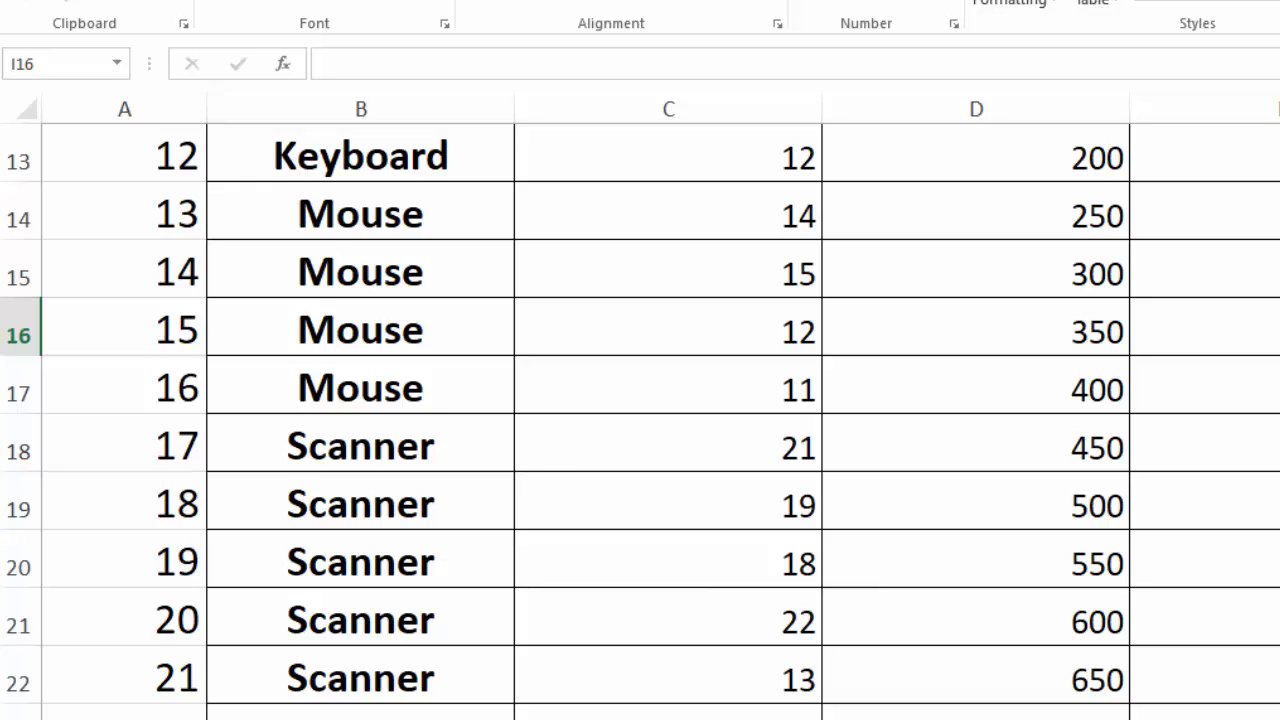
# Delete row 21 from the list numbered with plain values
pyautogui.click(3, 627)
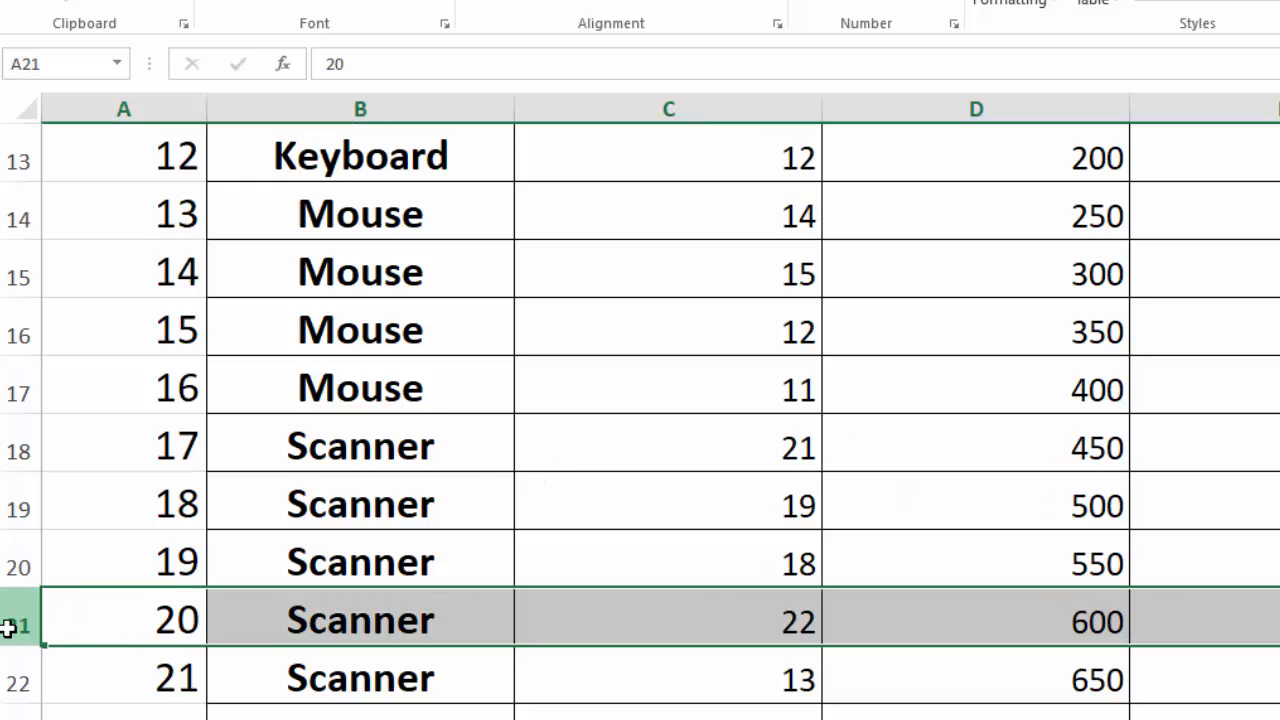
pyautogui.rightClick(3, 627)
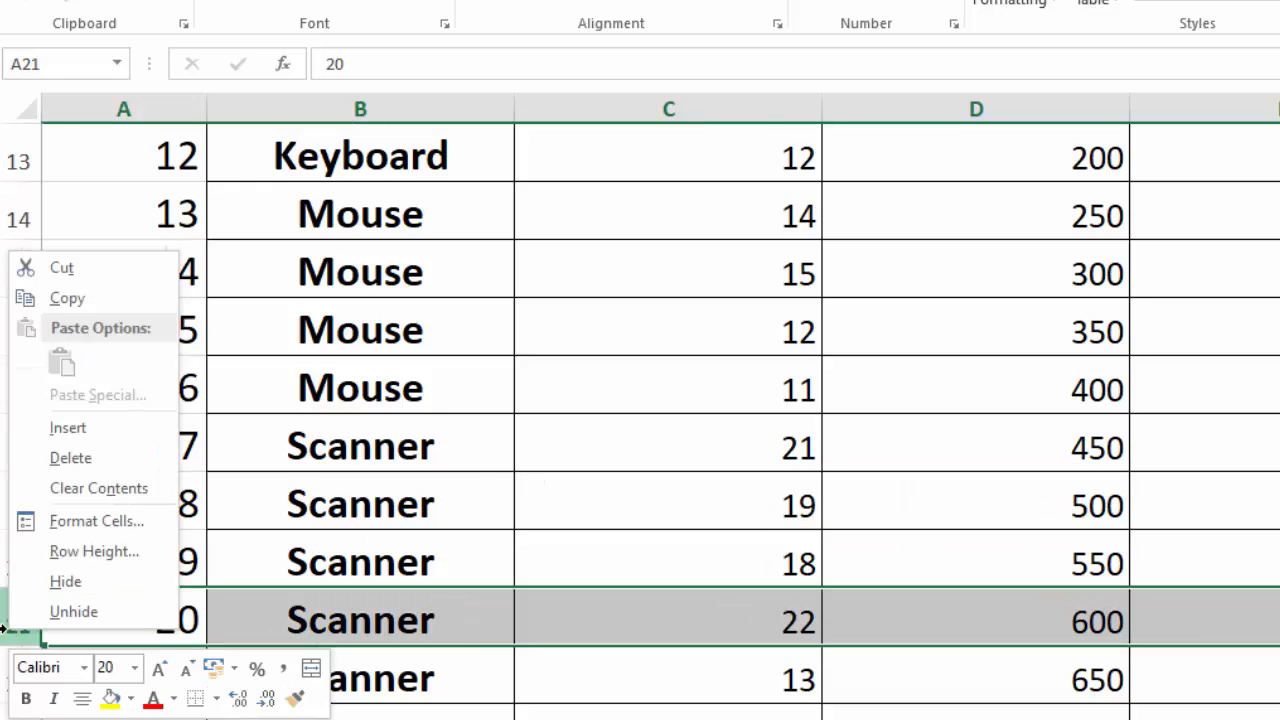
pyautogui.click(70, 457)
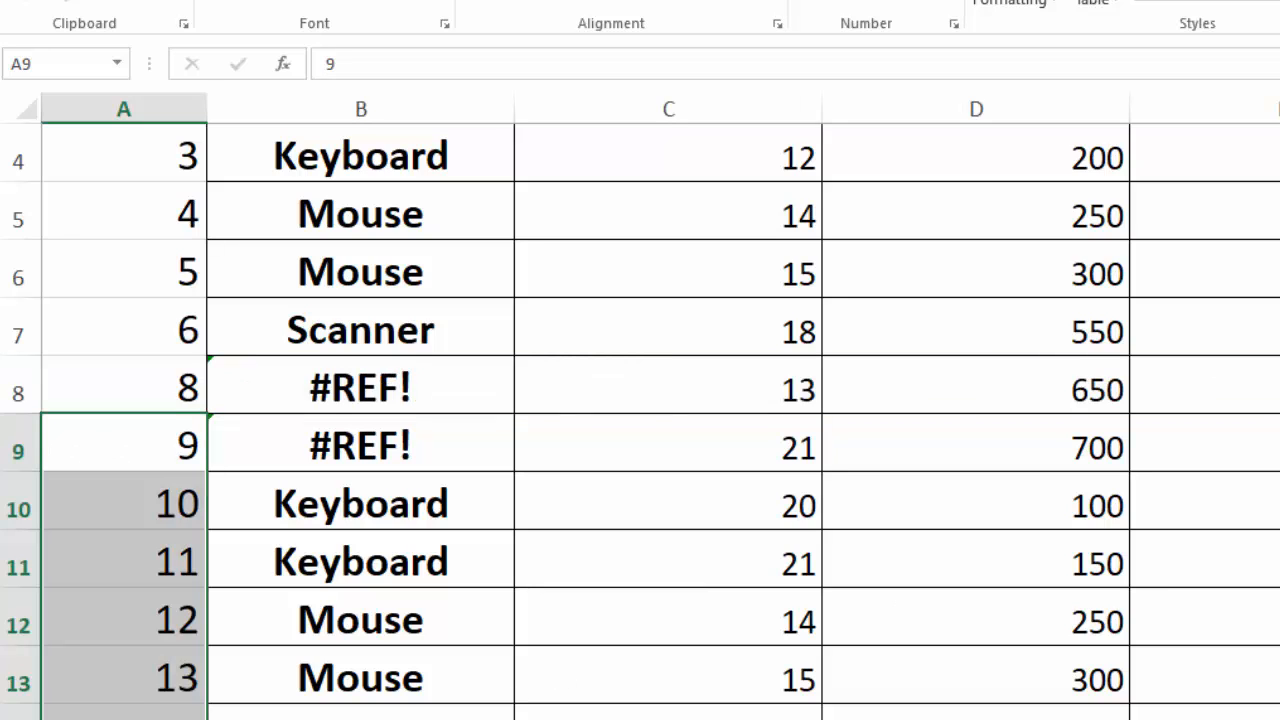
# Replace the number in cell A2 with the text ROWS(A2:A2)
pyautogui.scroll(1, 651, 257)
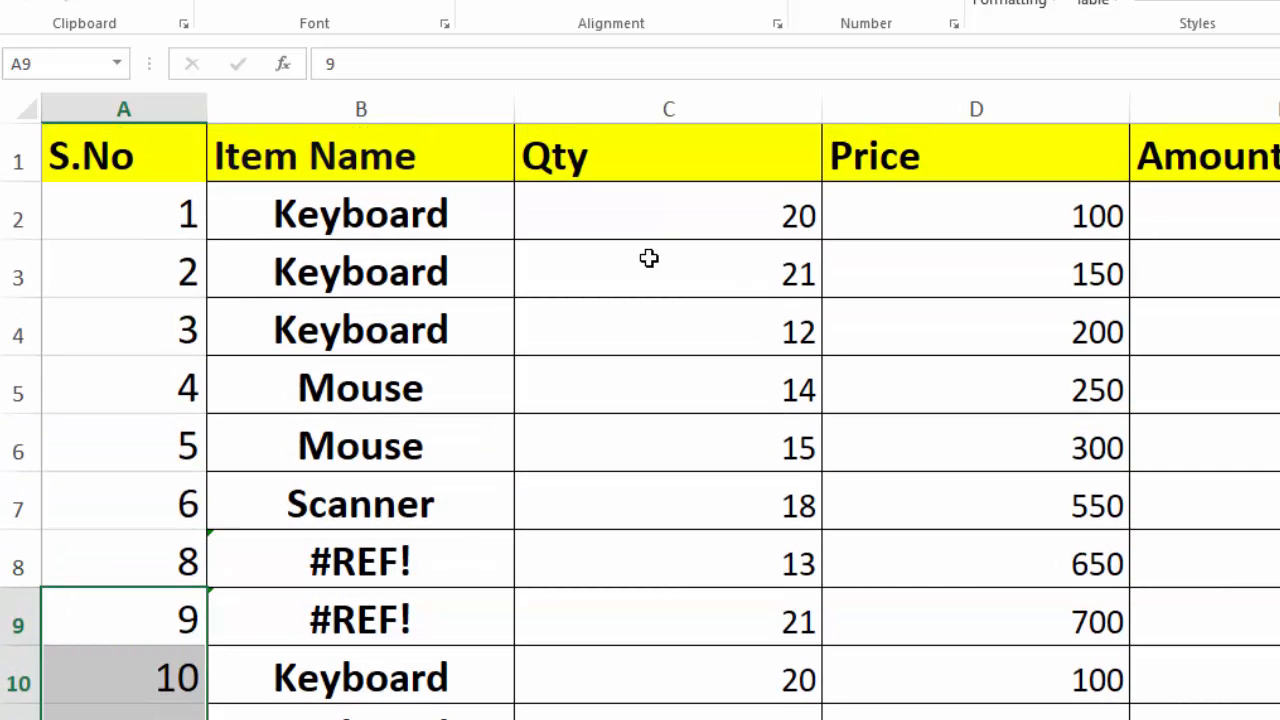
pyautogui.click(93, 223)
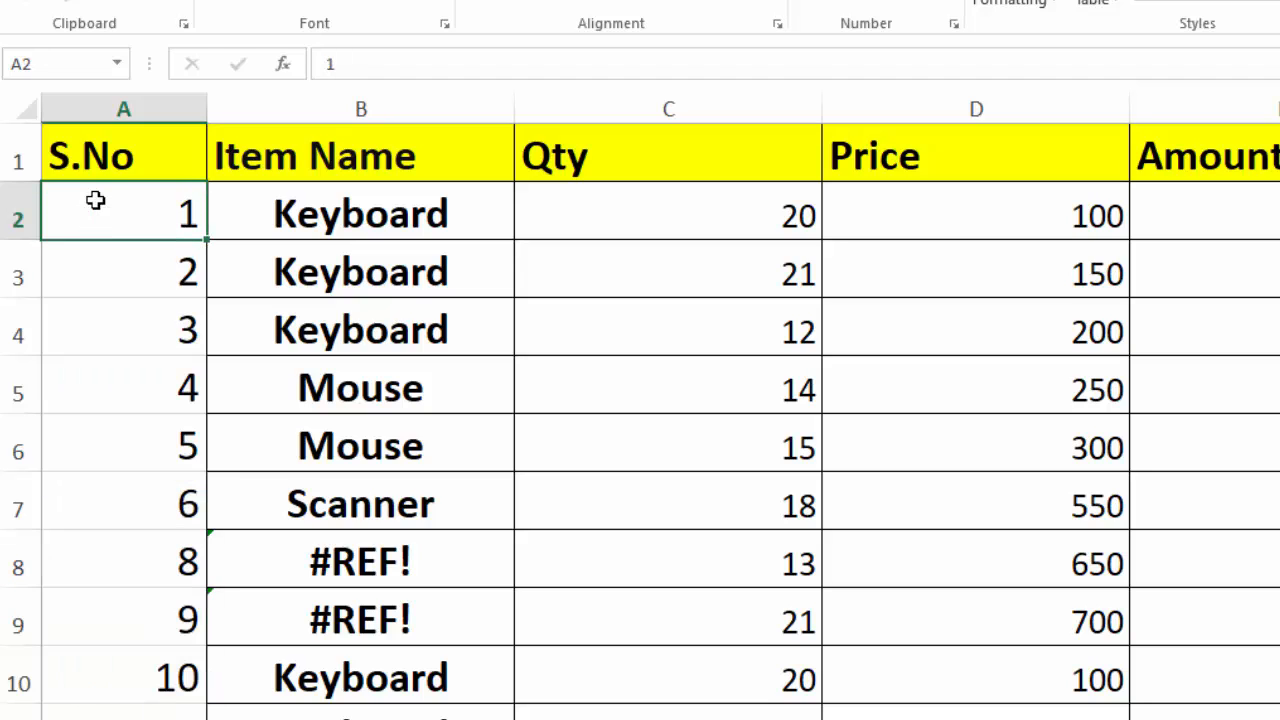
pyautogui.write('ROWS')
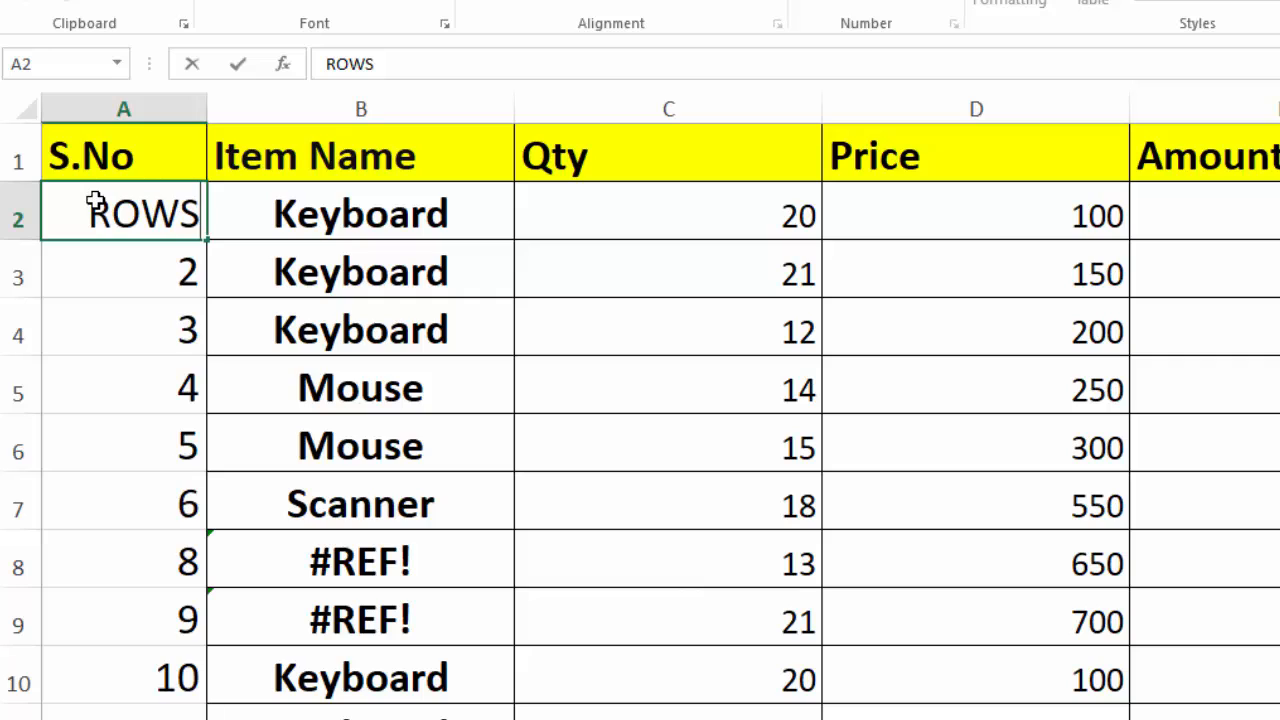
pyautogui.write('(')
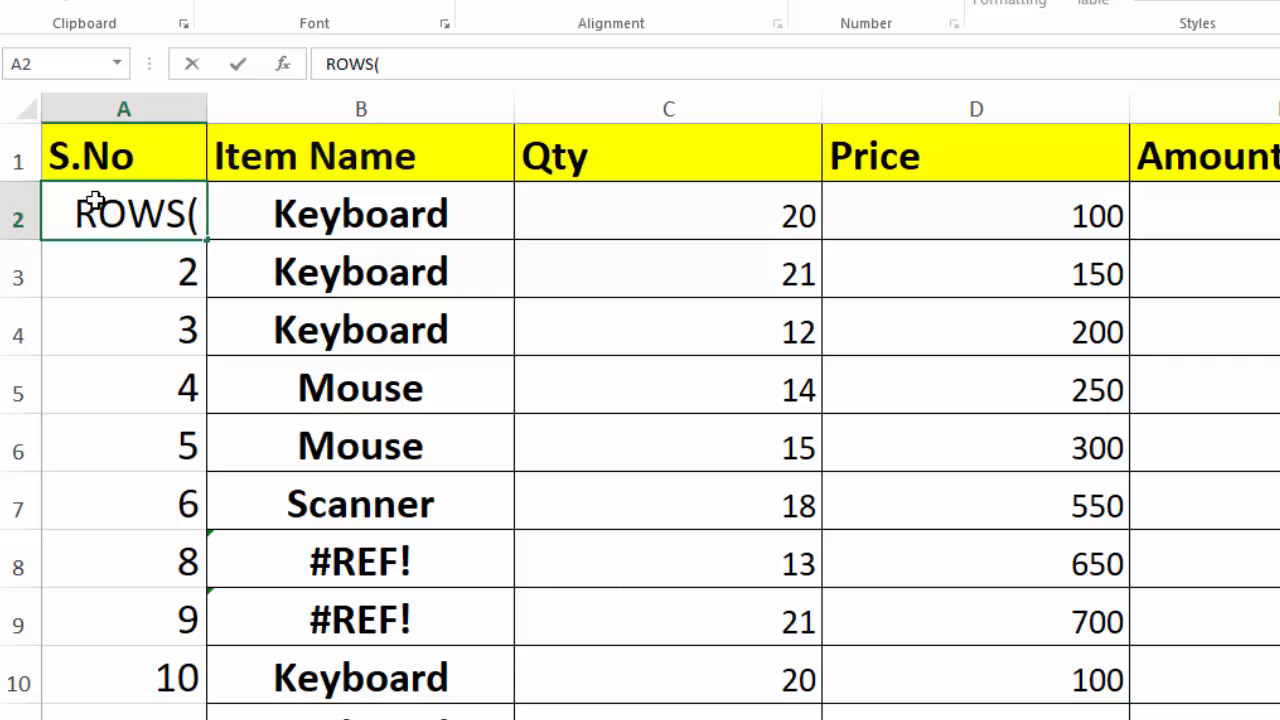
pyautogui.write('A2')
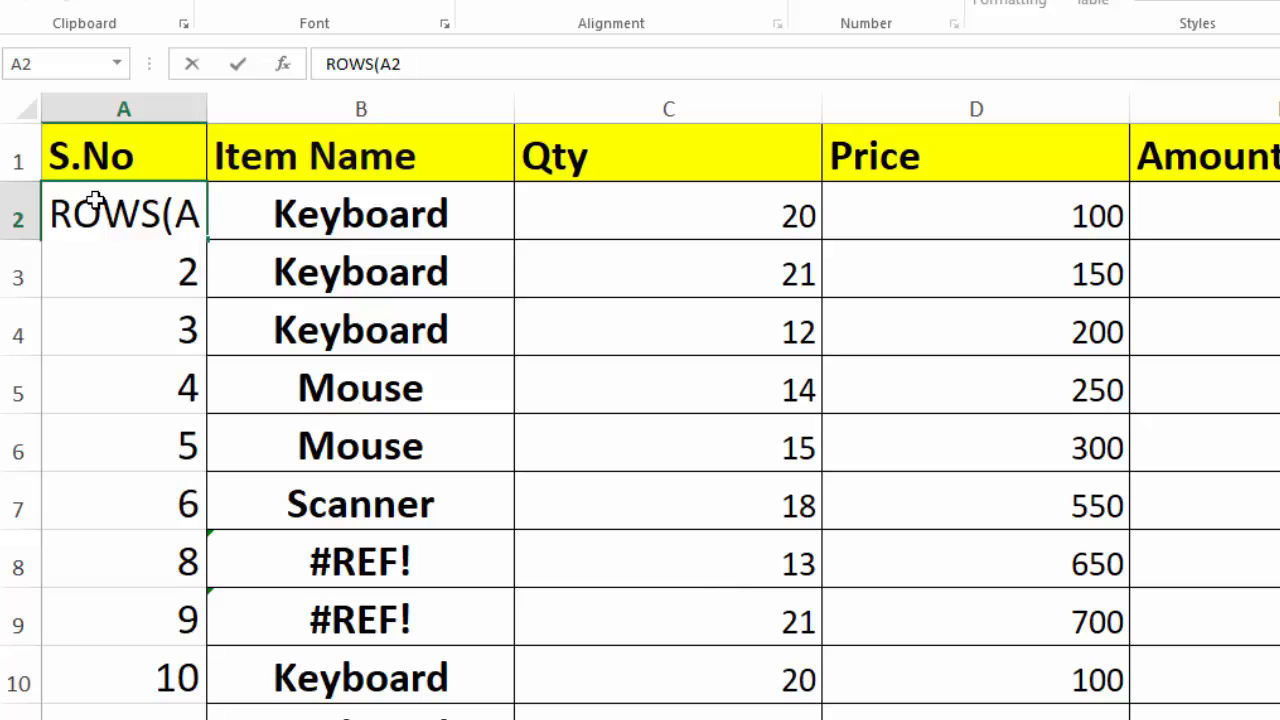
pyautogui.write(':A2)')
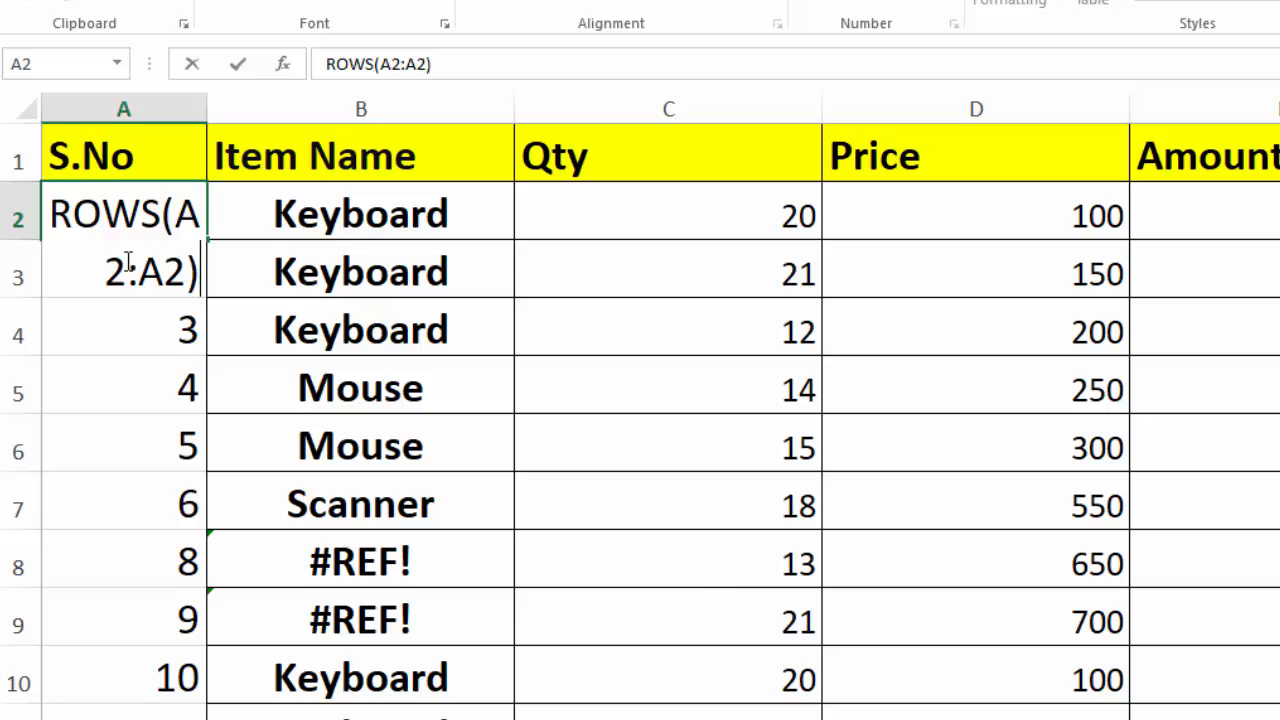
pyautogui.moveTo(128, 262); pyautogui.dragTo(104, 254)
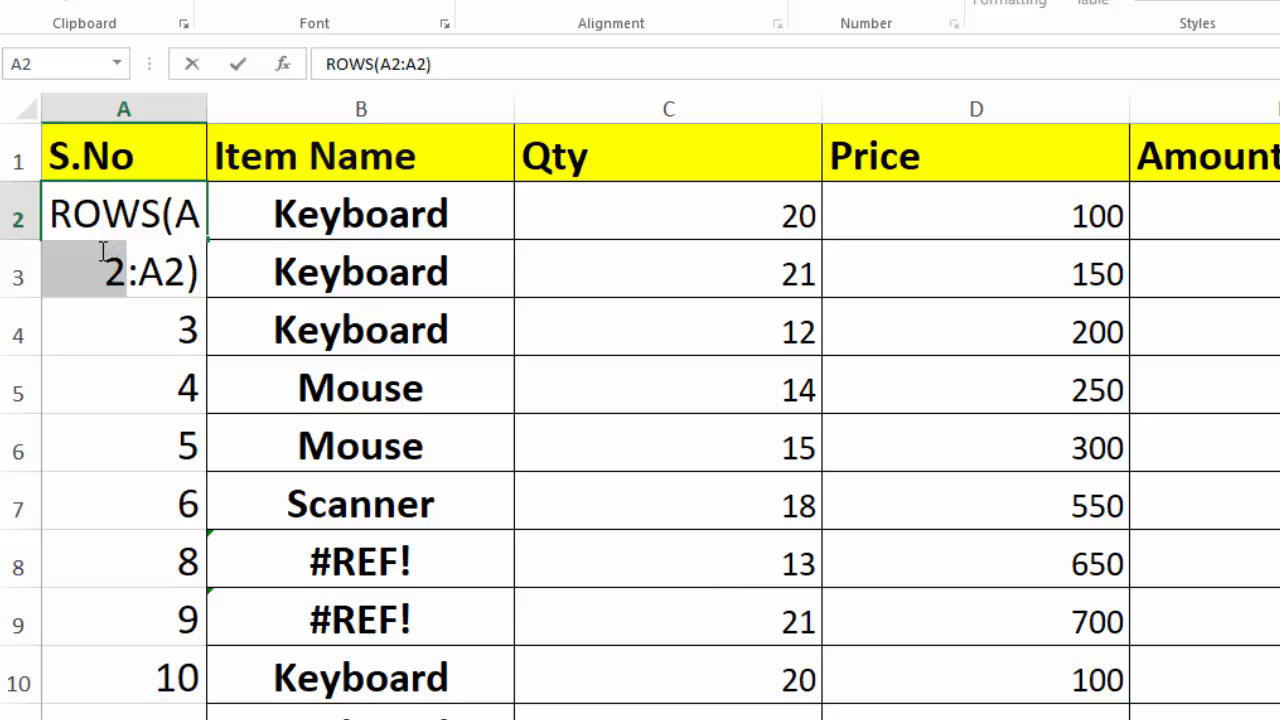
pyautogui.moveTo(222, 214); pyautogui.dragTo(176, 214)
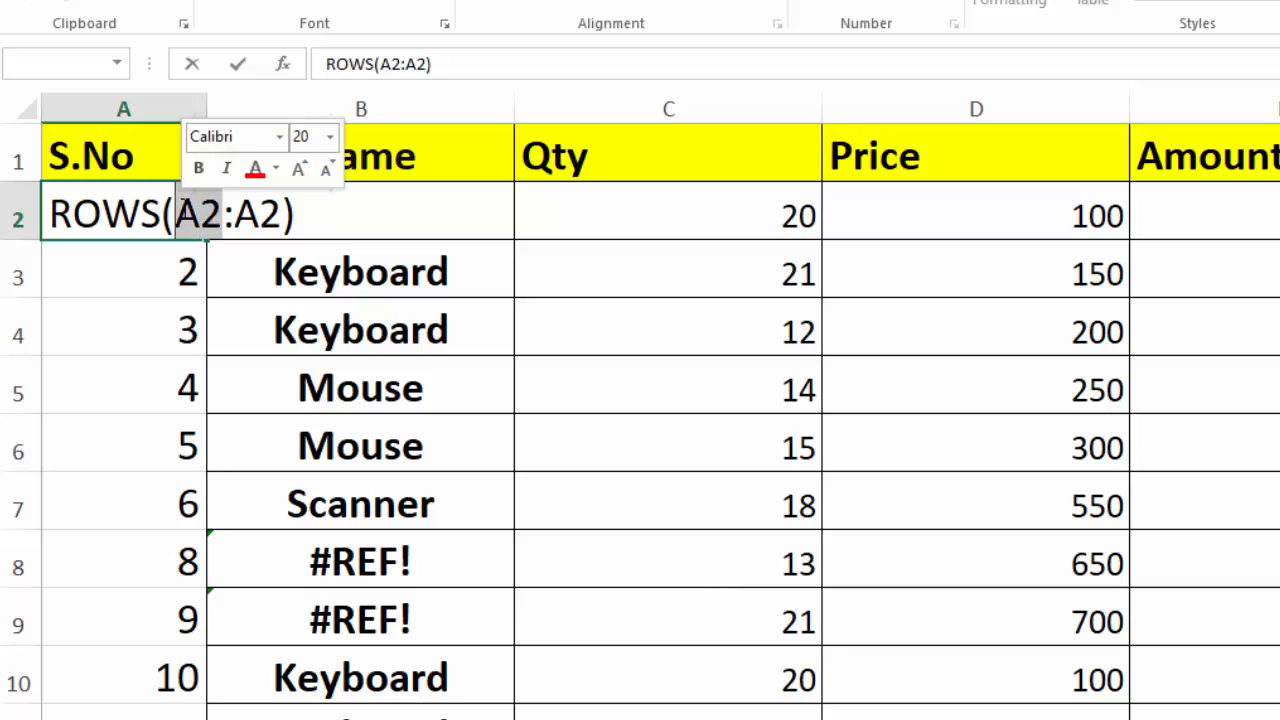
pyautogui.click(236, 258)
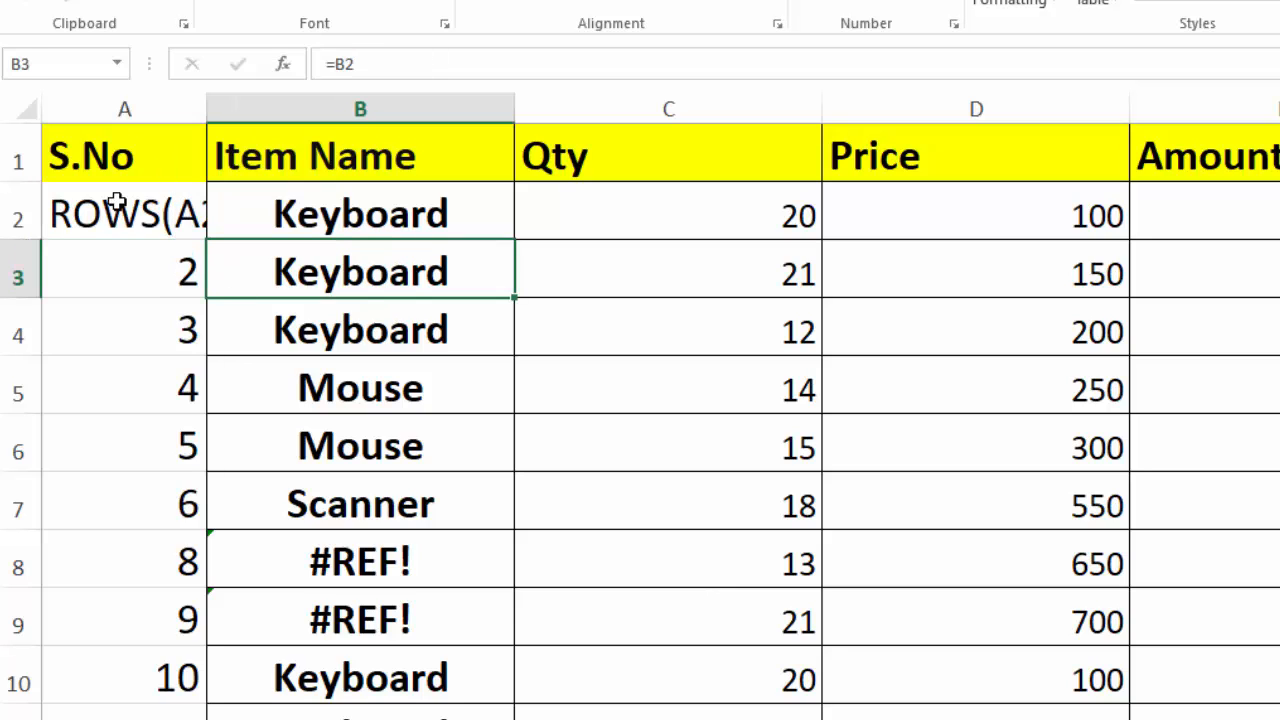
# Add the missing equals sign to the A2 entry so it reads =ROWS(A2:A2)
pyautogui.doubleClick(62, 212)
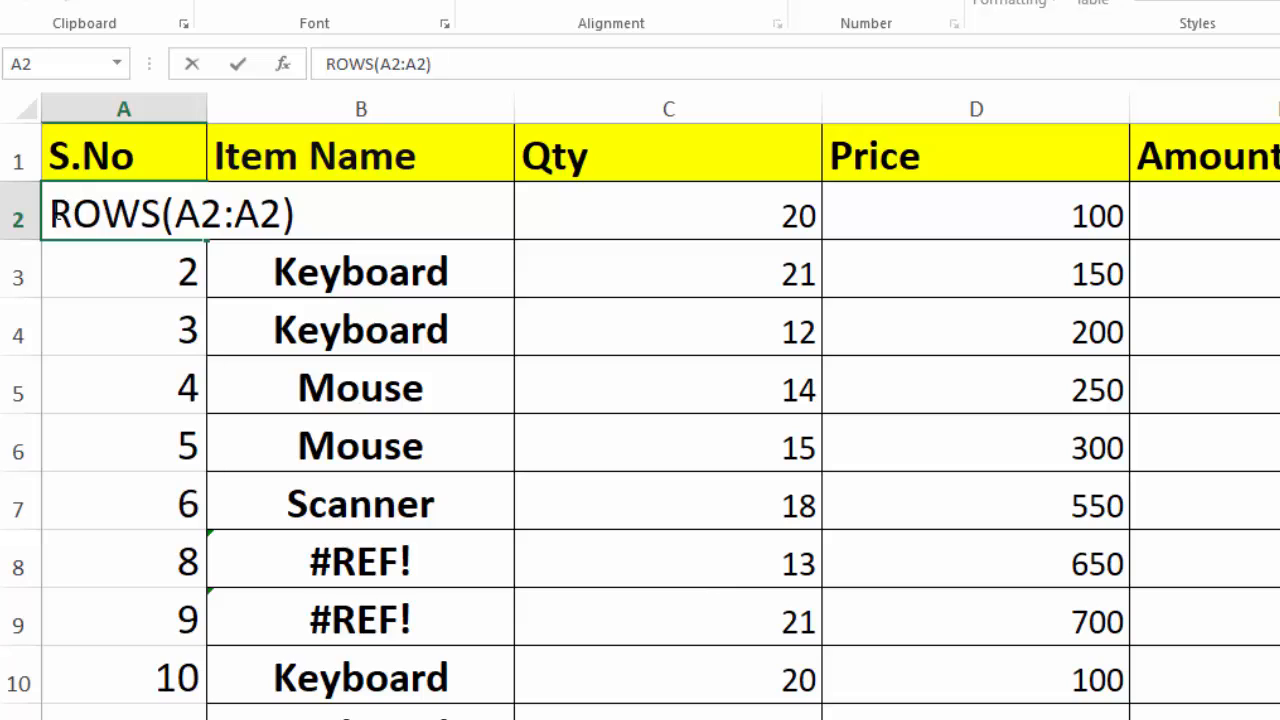
pyautogui.click(50, 214)
pyautogui.write('=')
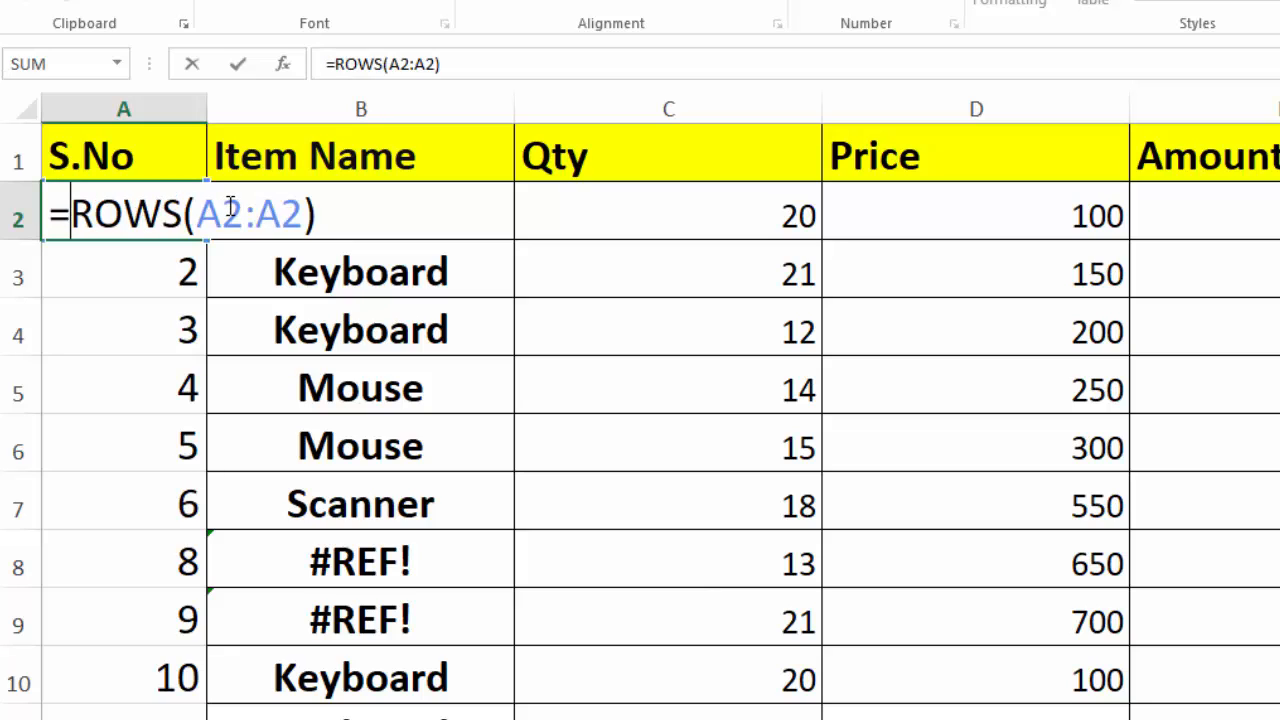
# Make the range's first reference absolute so A2 holds =ROWS($A$2:A2), and commit the formula
pyautogui.moveTo(240, 212); pyautogui.dragTo(207, 212)
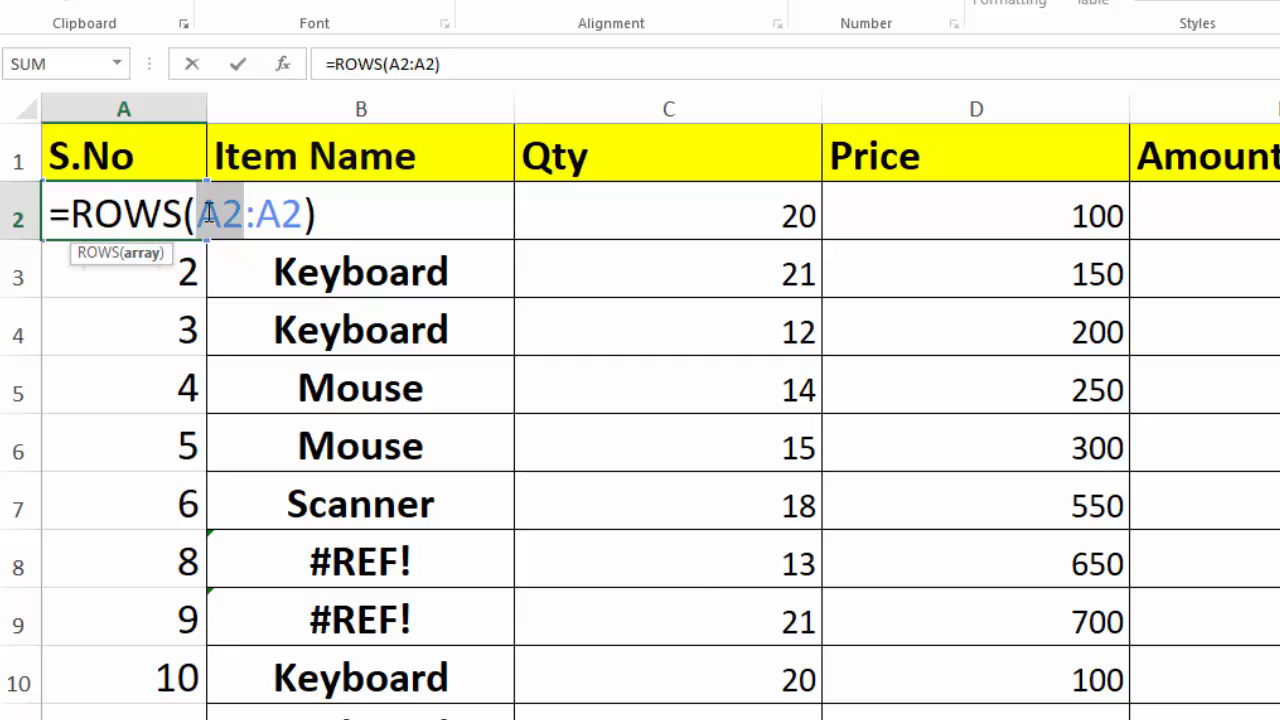
pyautogui.press('F4')
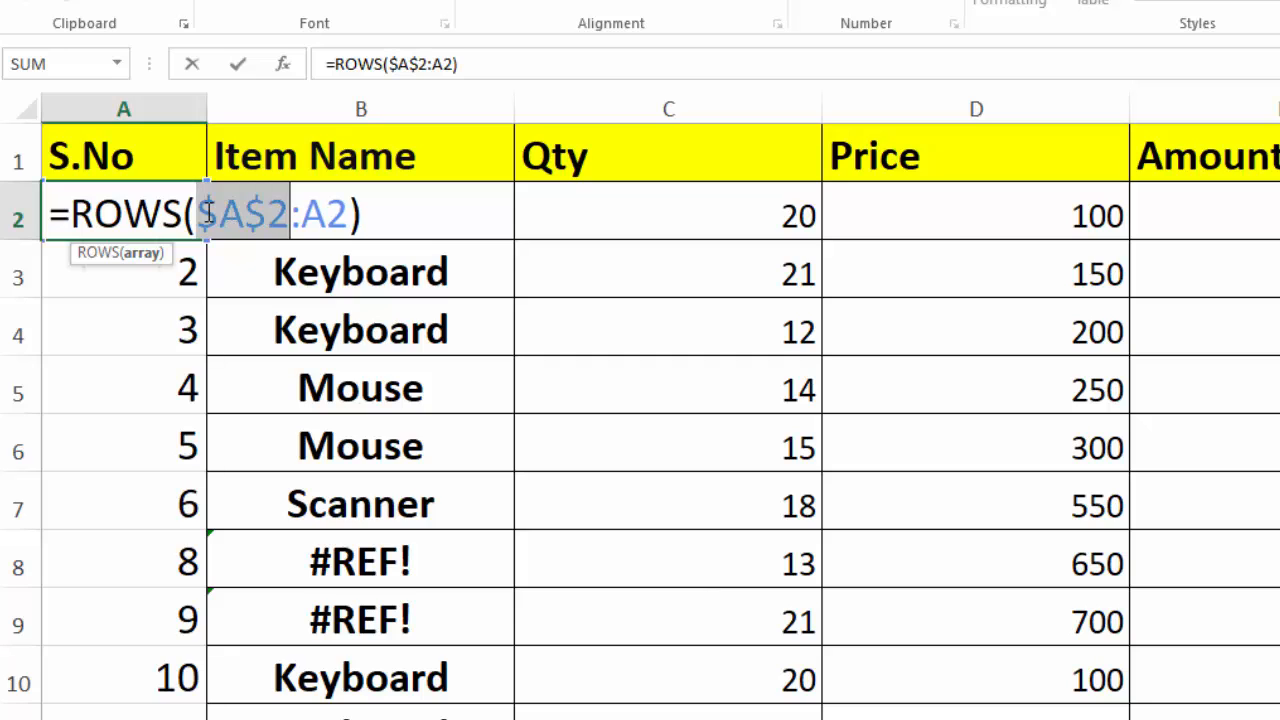
pyautogui.click(371, 215)
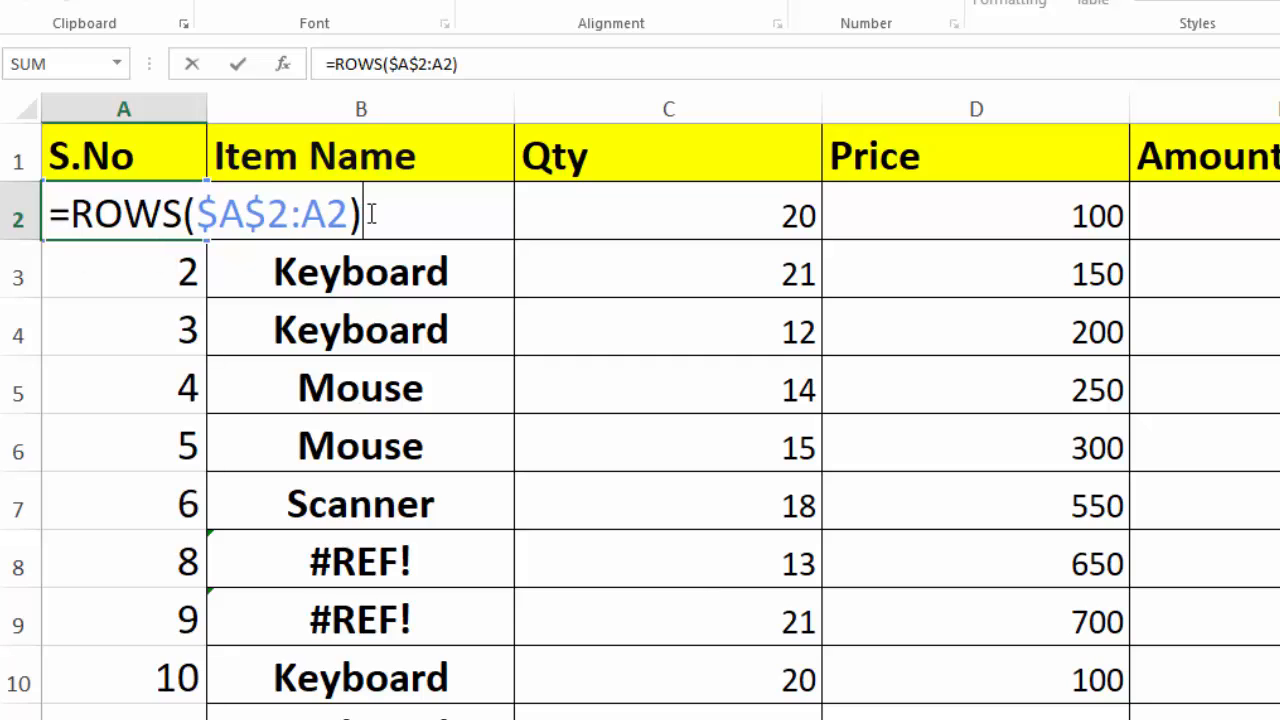
pyautogui.press('Return')
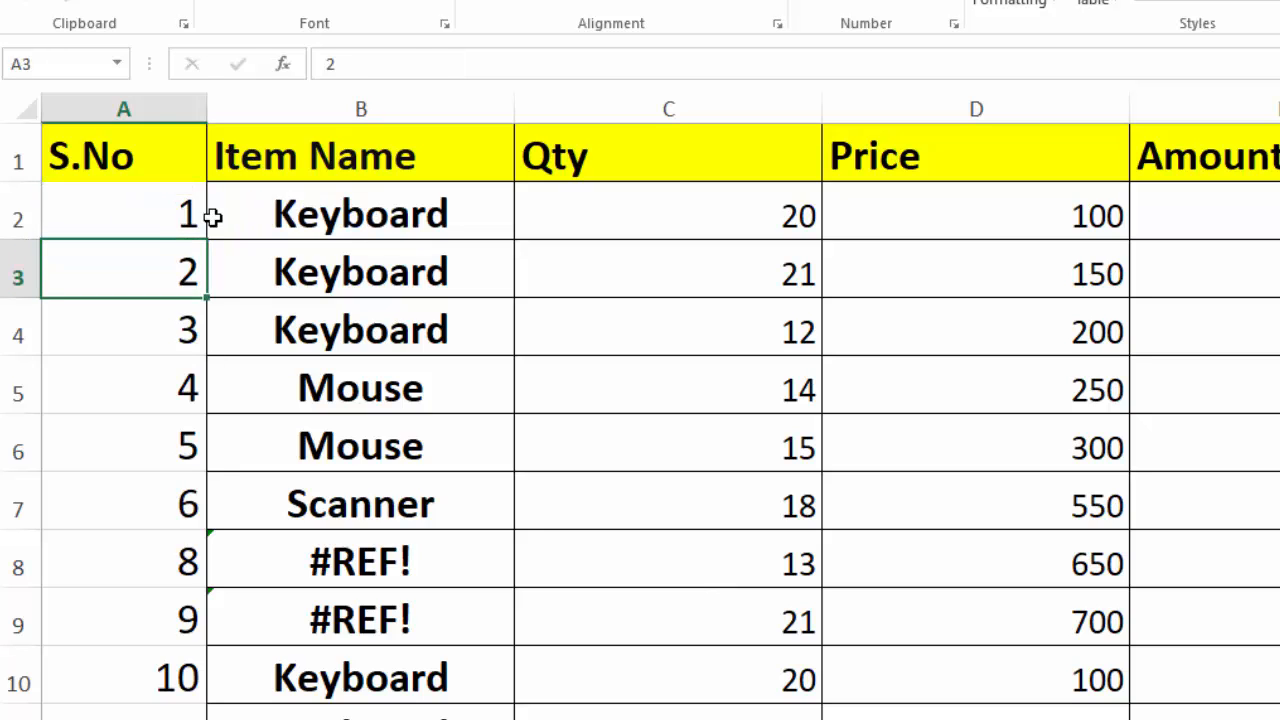
# Fill the ROWS formula from A2 down the S.No column to the last item row
pyautogui.click(182, 218)
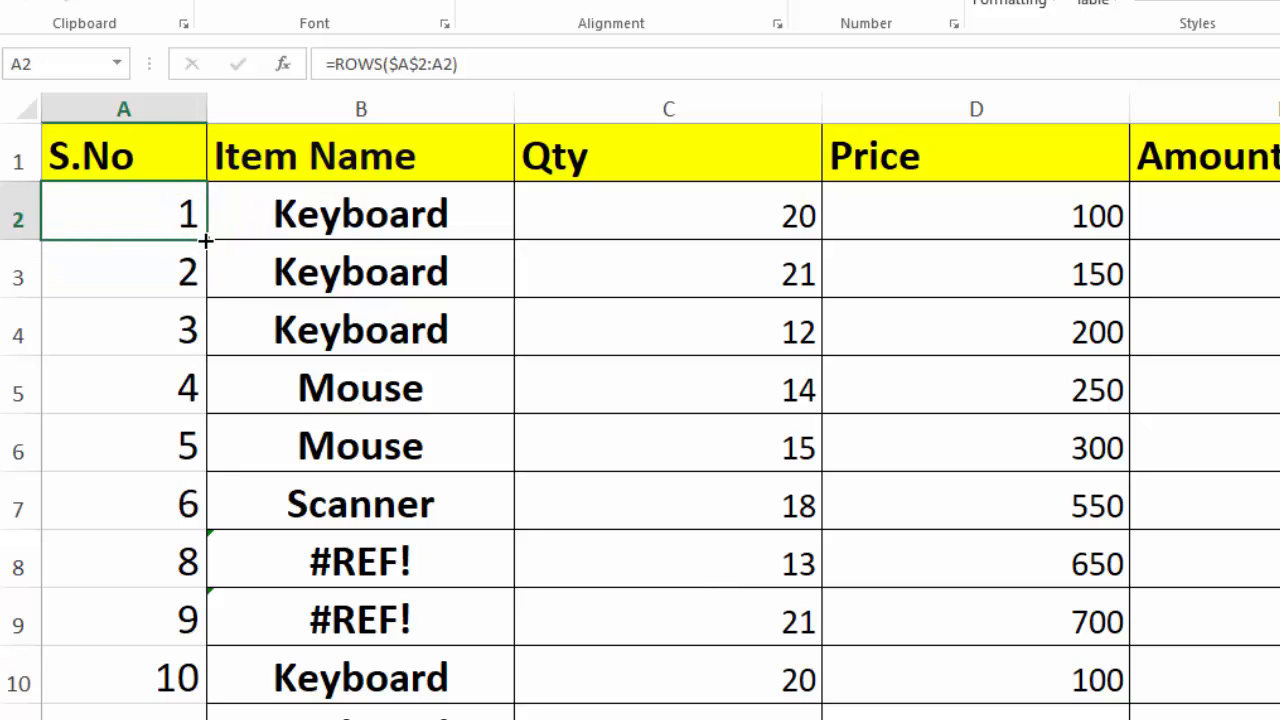
pyautogui.moveTo(205, 240); pyautogui.dragTo(200, 712)
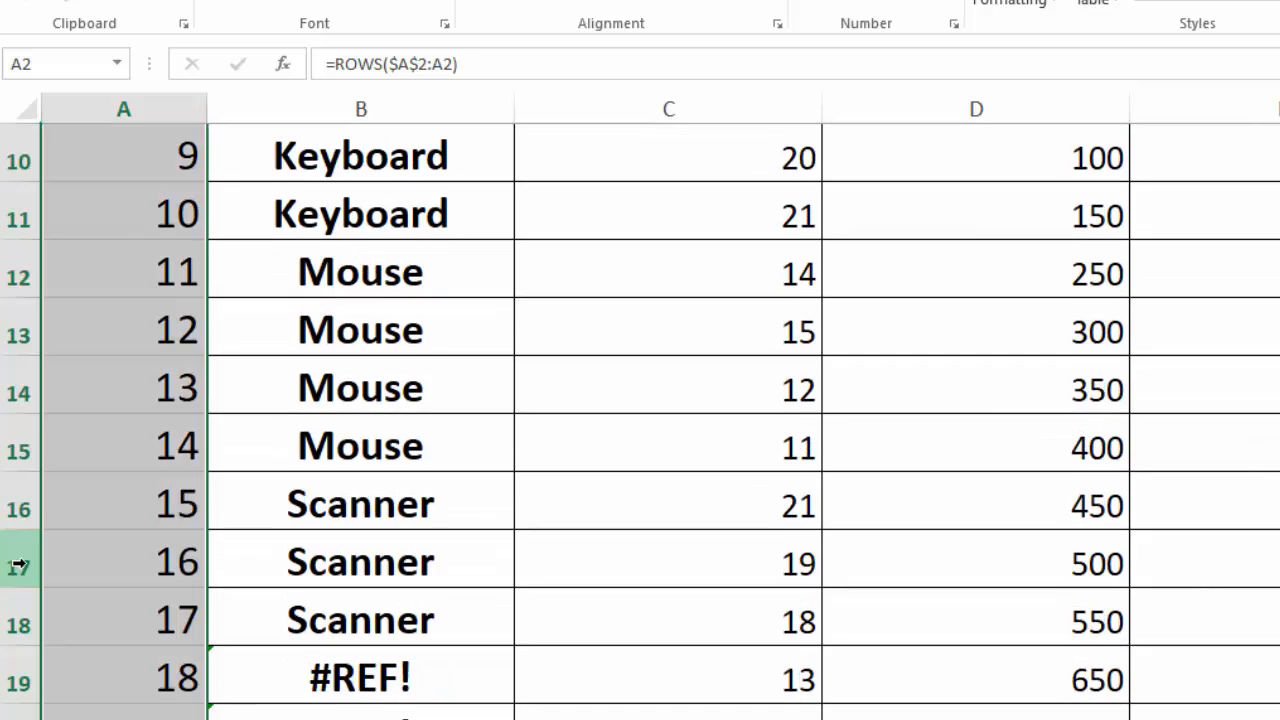
# Delete row 17, a Scanner entry, from the formula-numbered list
pyautogui.click(18, 566)
pyautogui.rightClick(25, 564)
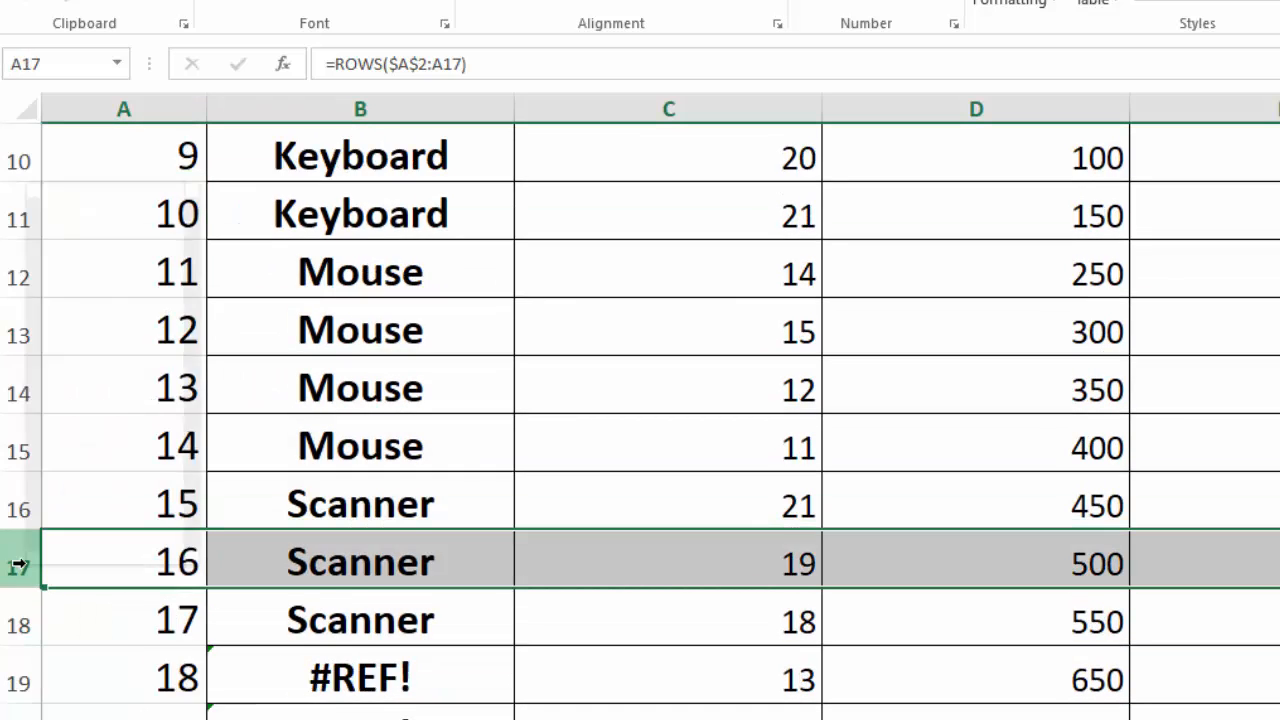
pyautogui.click(89, 393)
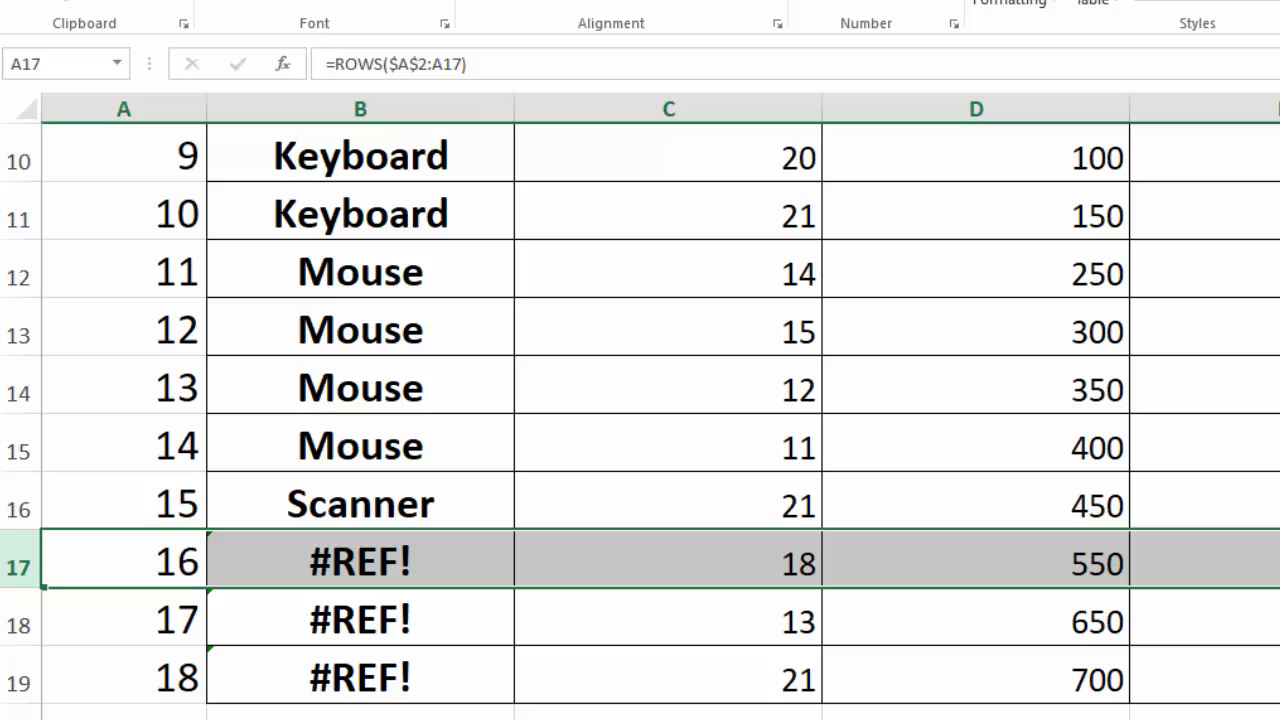
# Delete row 10, a Keyboard entry, from the formula-numbered list
pyautogui.scroll(3, 640, 400)
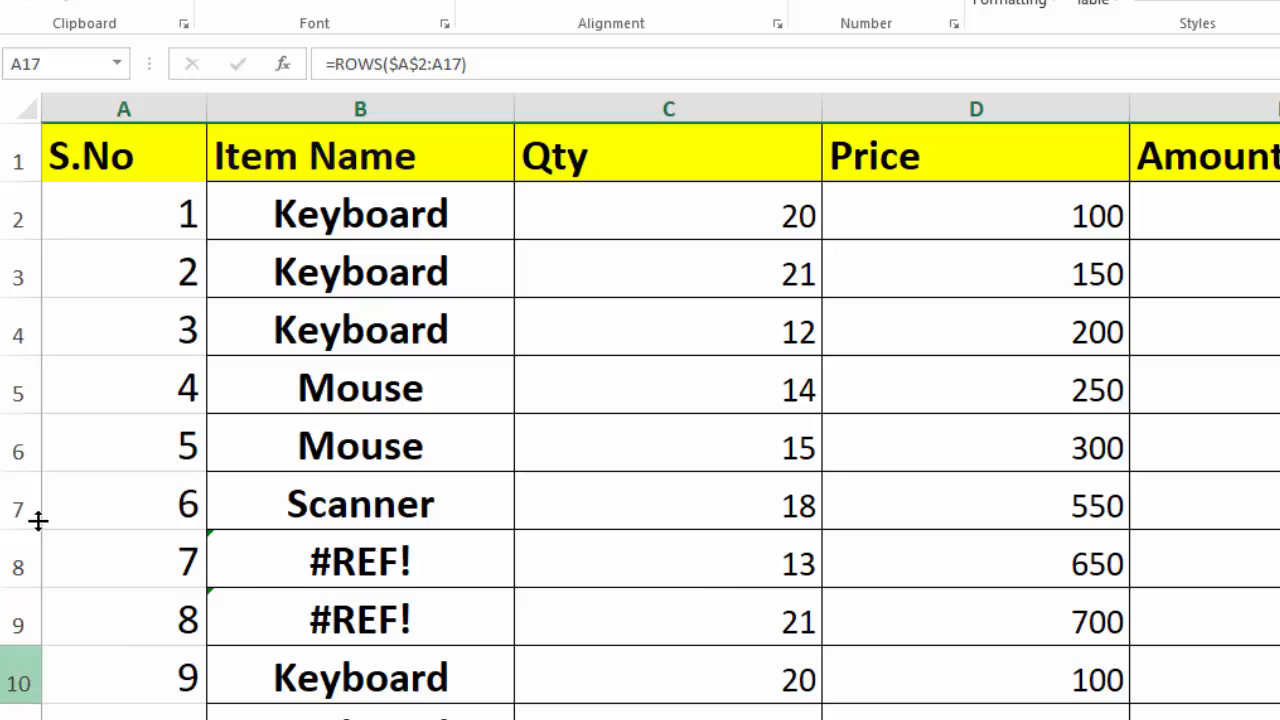
pyautogui.rightClick(30, 672)
pyautogui.click(74, 495)
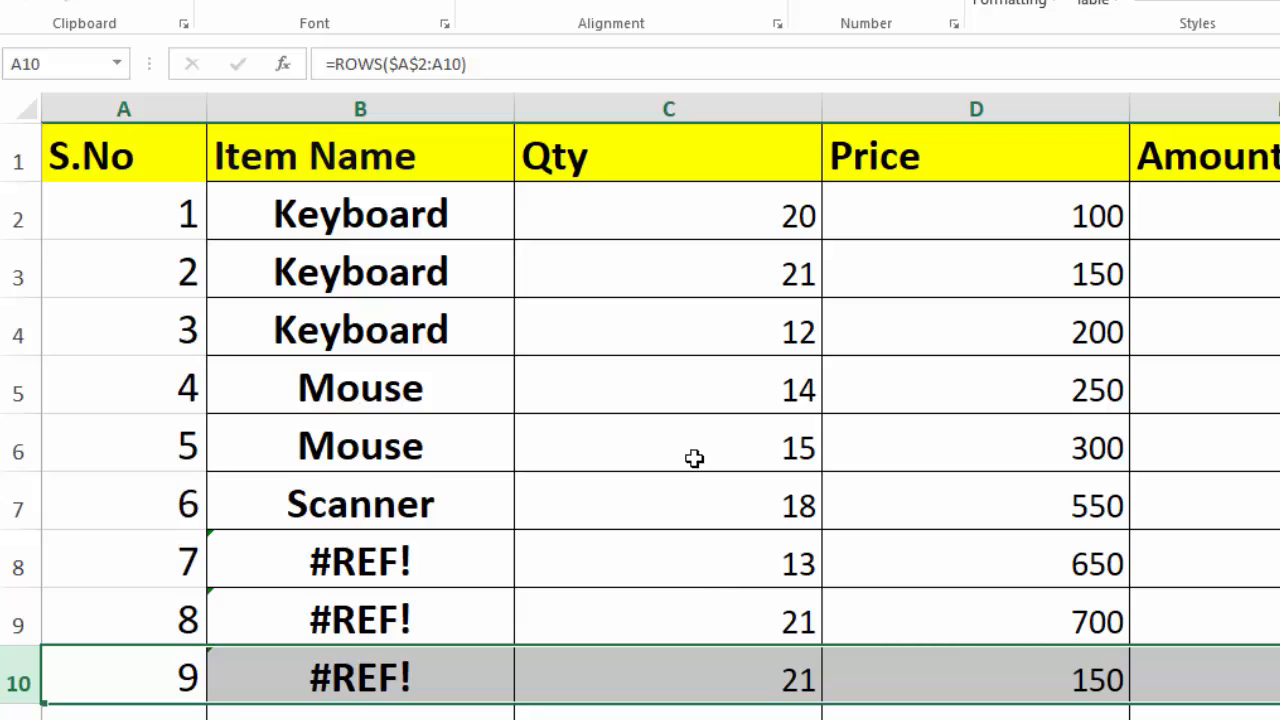
# Examine the full serial-number formula =ROWS($A$2:A2) in cell A2
pyautogui.click(114, 208)
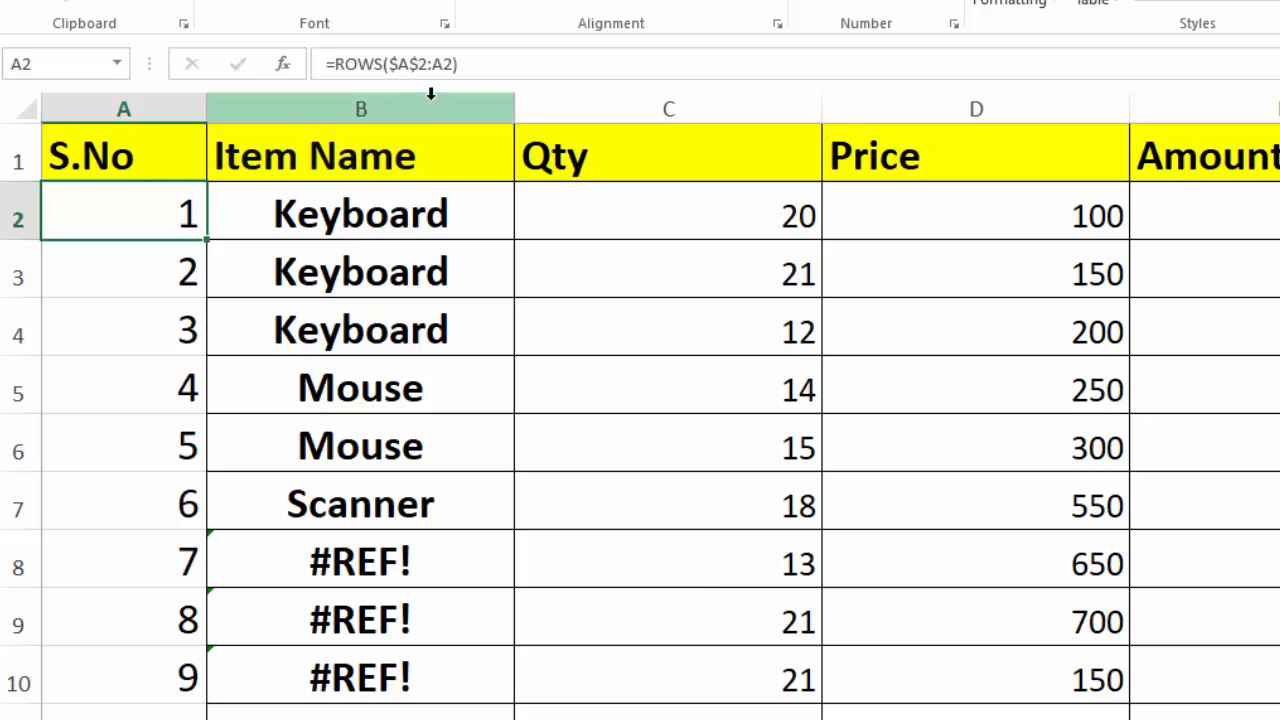
pyautogui.moveTo(470, 66); pyautogui.dragTo(324, 64)
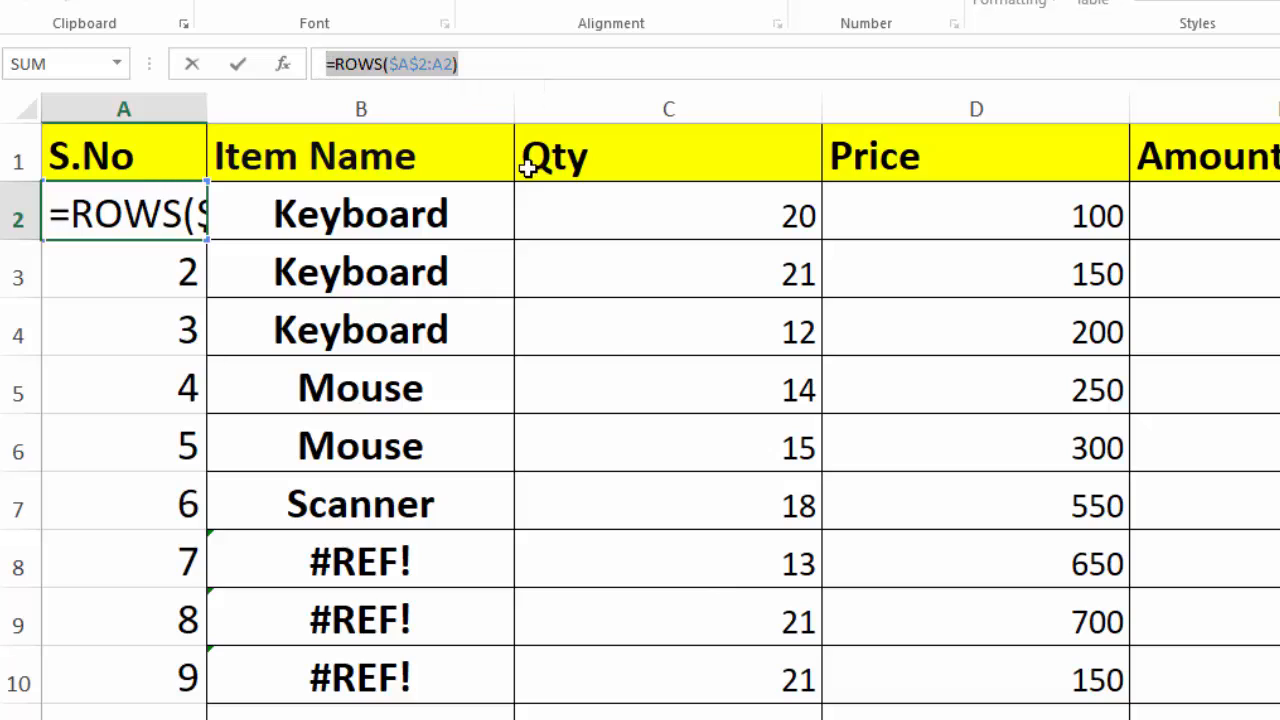
pyautogui.click(616, 363)
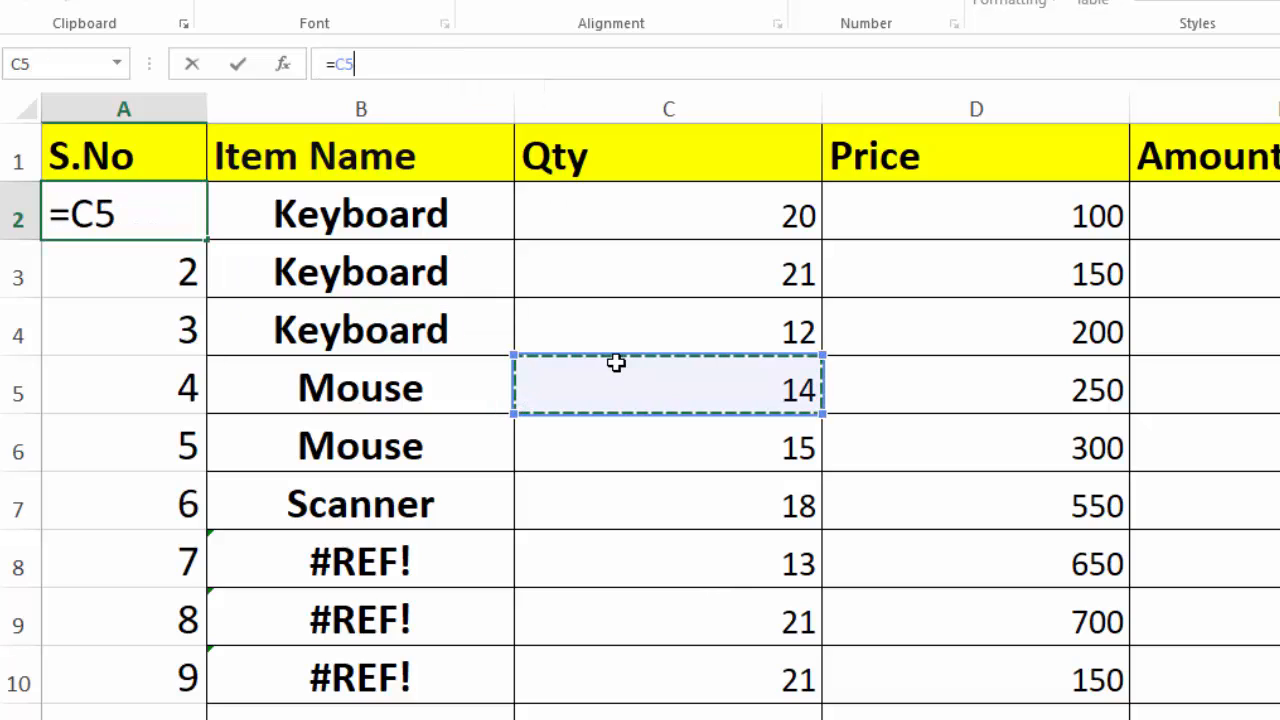